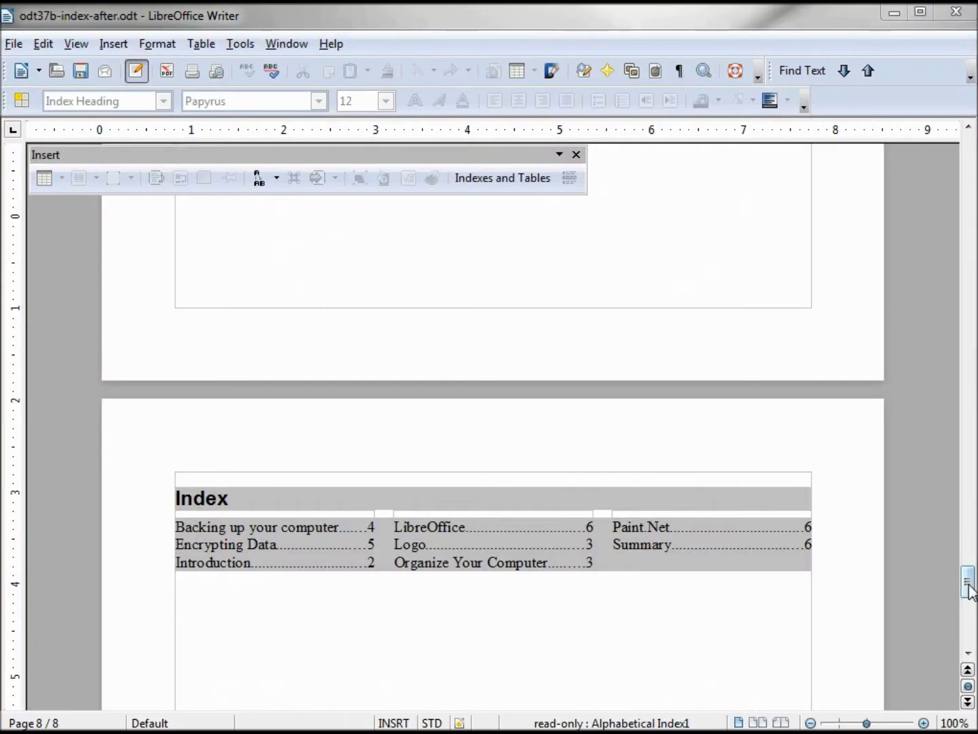
# - Select the Thunderbird heading on page 2 and bring up the Insert Index Entry dialog
pyautogui.moveTo(970, 583); pyautogui.dragTo(968, 234)
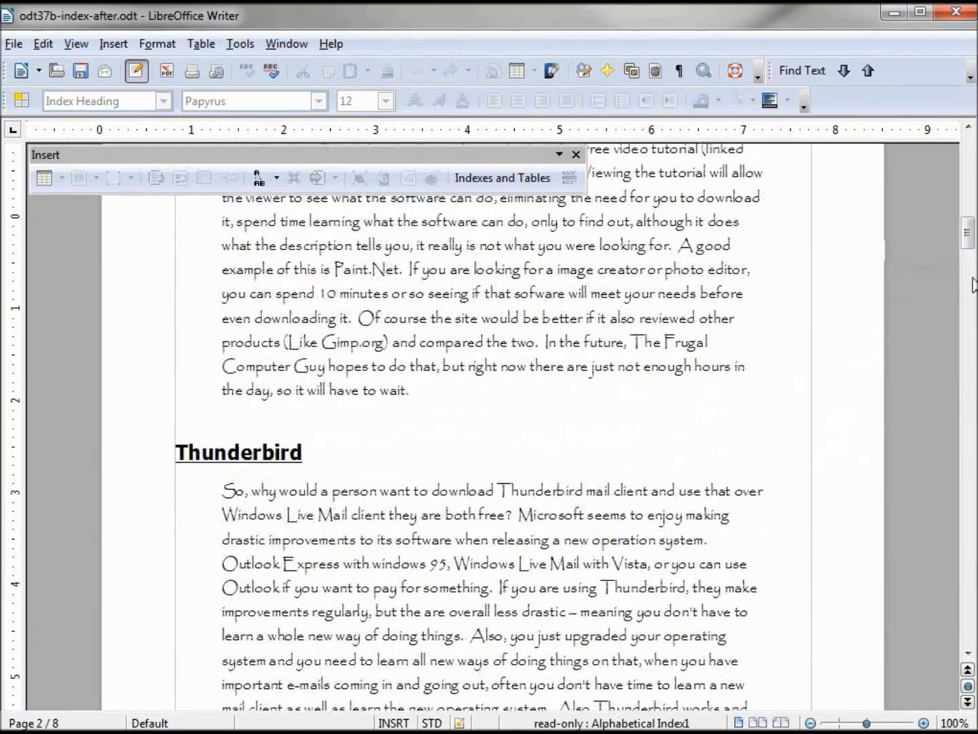
pyautogui.moveTo(314, 455); pyautogui.dragTo(172, 450)
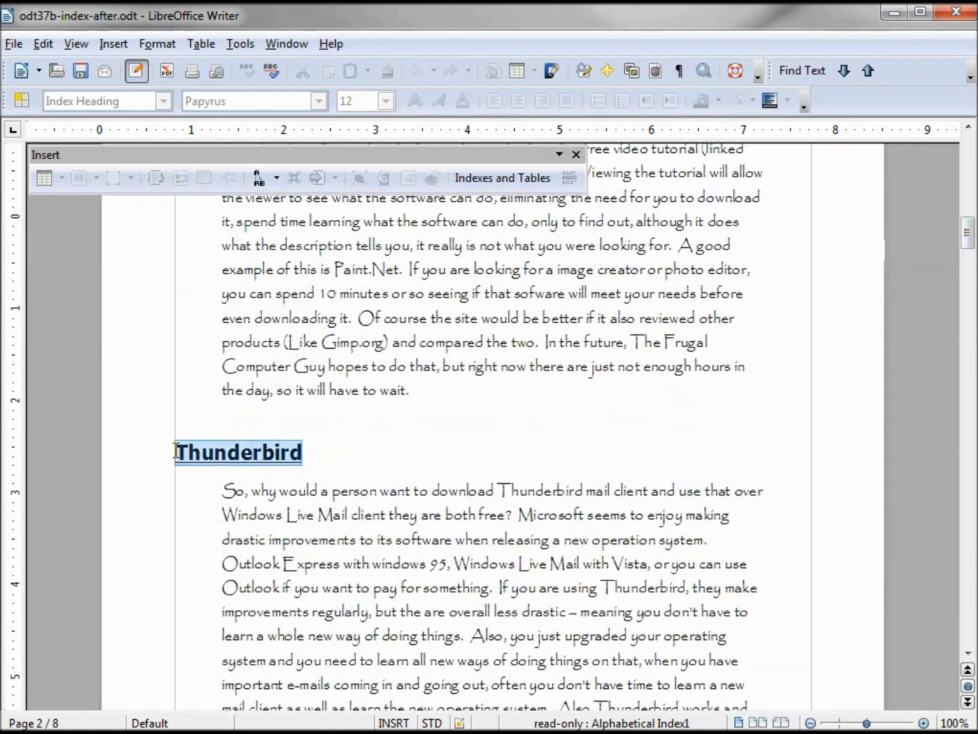
pyautogui.click(571, 179)
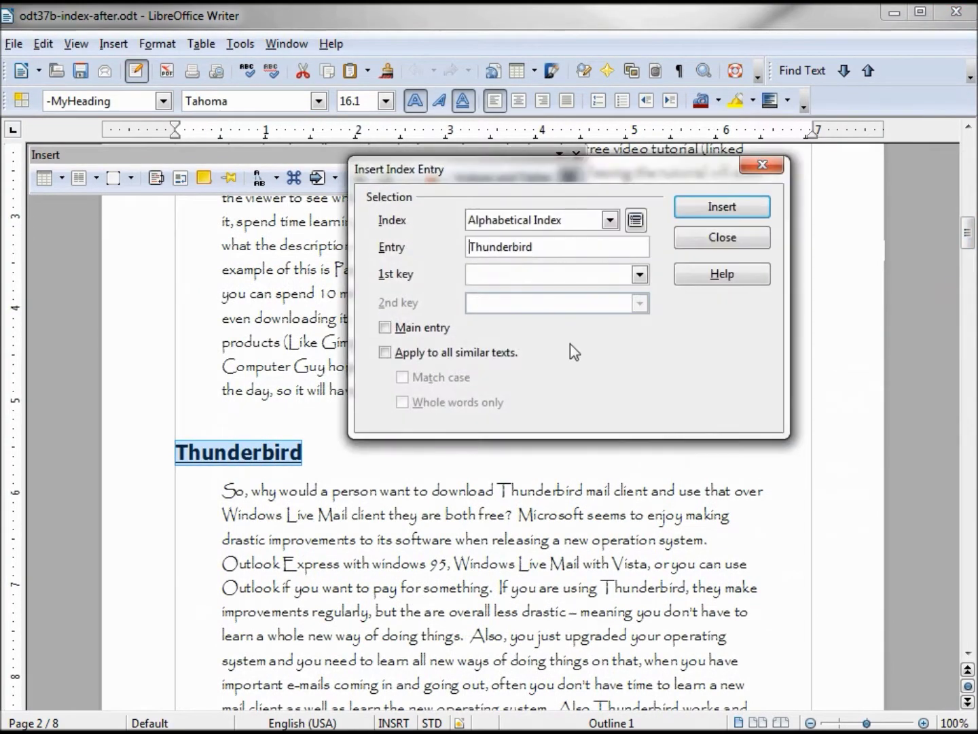
# - Mark Thunderbird and all similar occurrences as alphabetical index entries, then scroll to the Index page
pyautogui.click(386, 352)
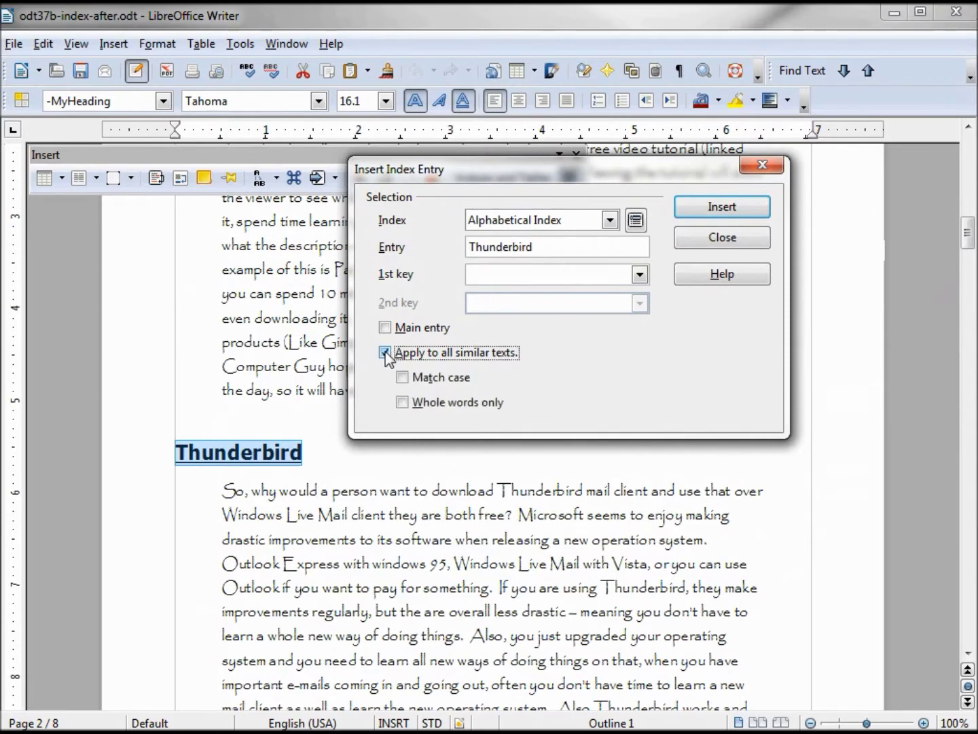
pyautogui.click(743, 212)
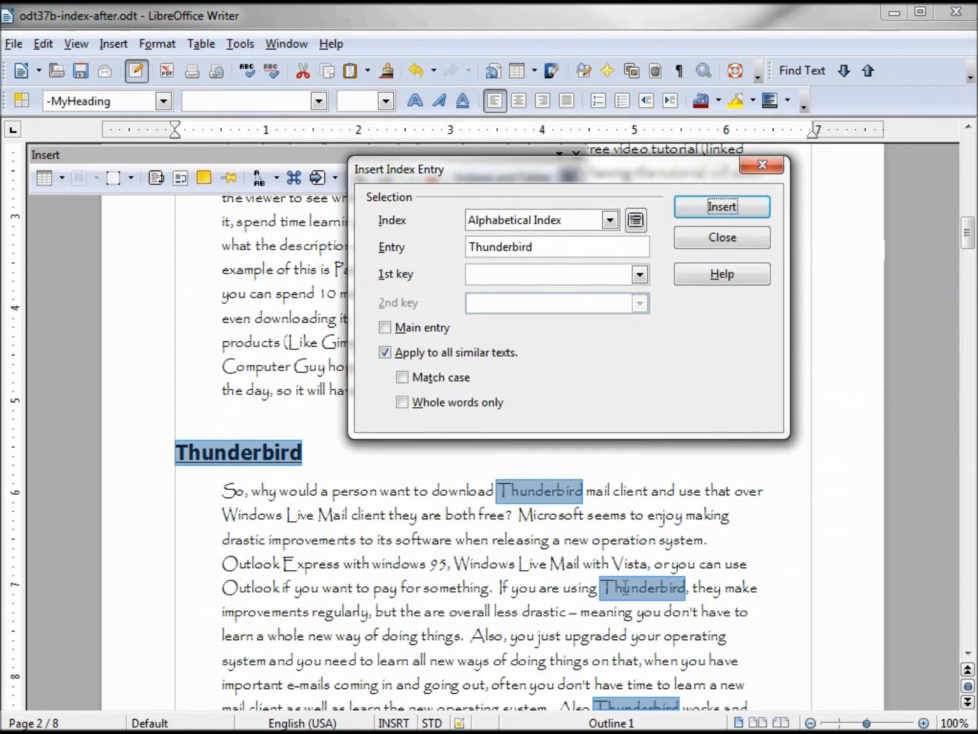
pyautogui.click(713, 240)
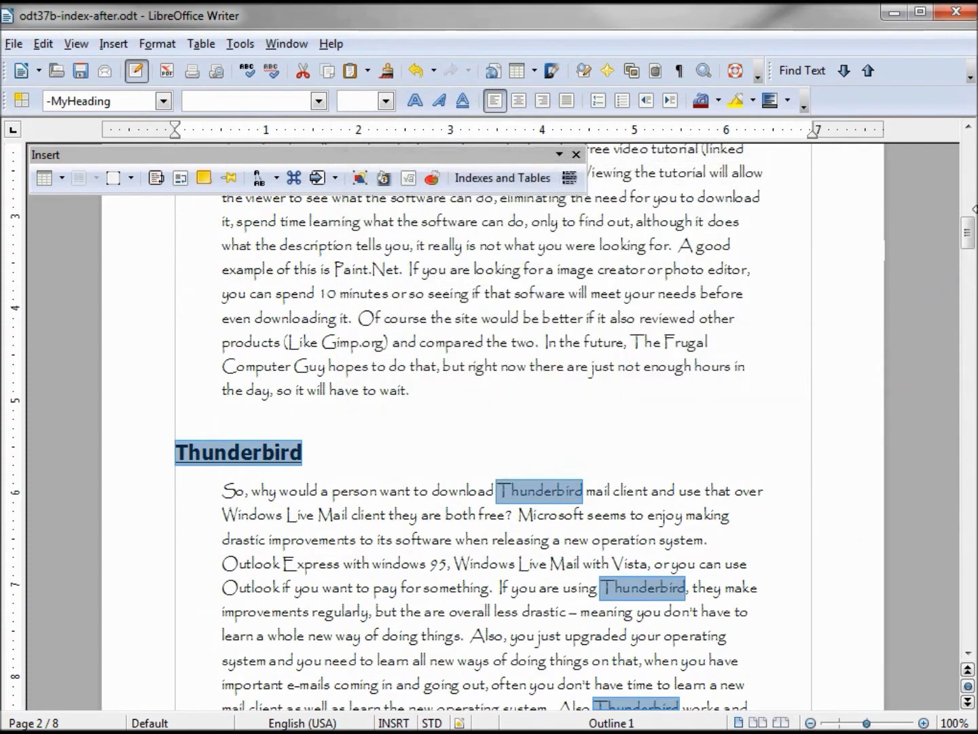
pyautogui.moveTo(970, 232); pyautogui.dragTo(950, 579)
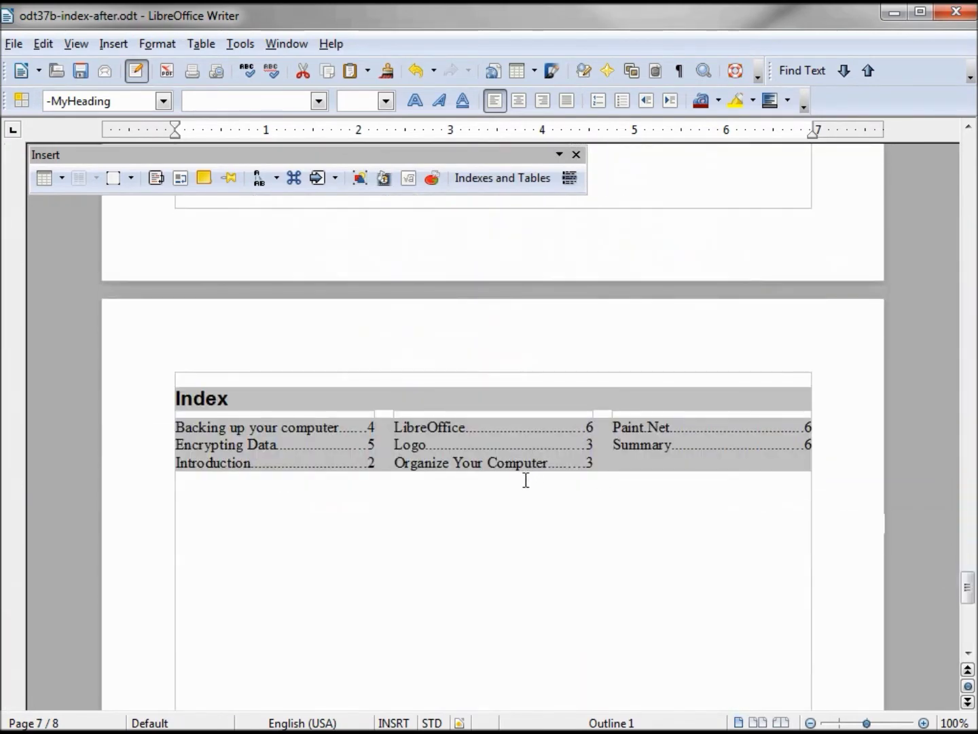
# - Update the index so Thunderbird shows 2p., 7, then open the index for editing
pyautogui.rightClick(415, 427)
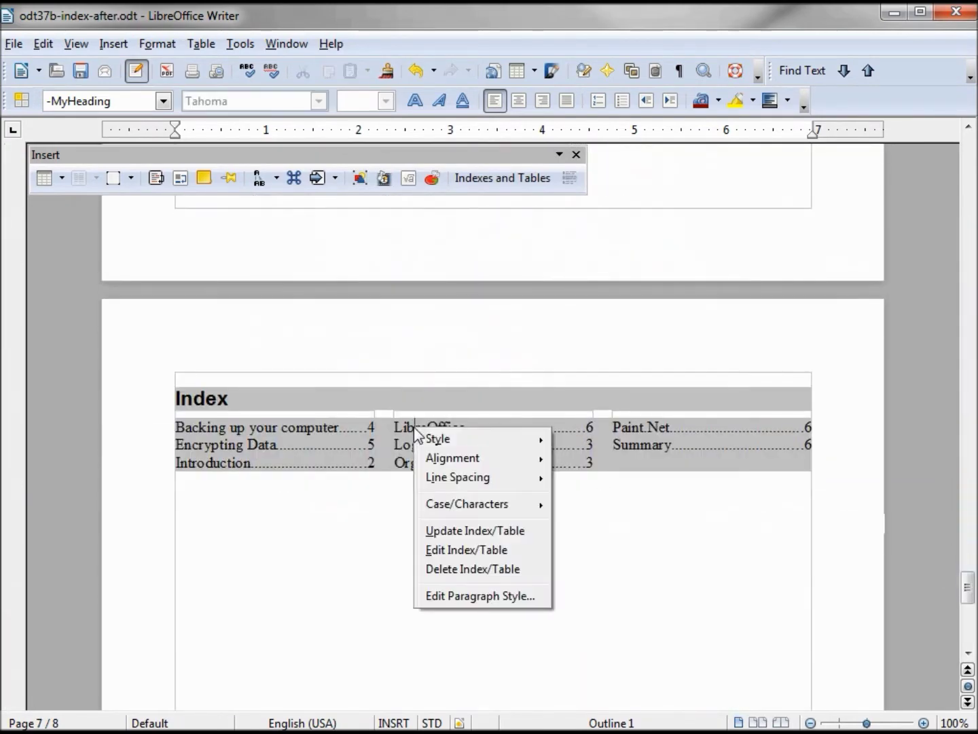
pyautogui.click(492, 537)
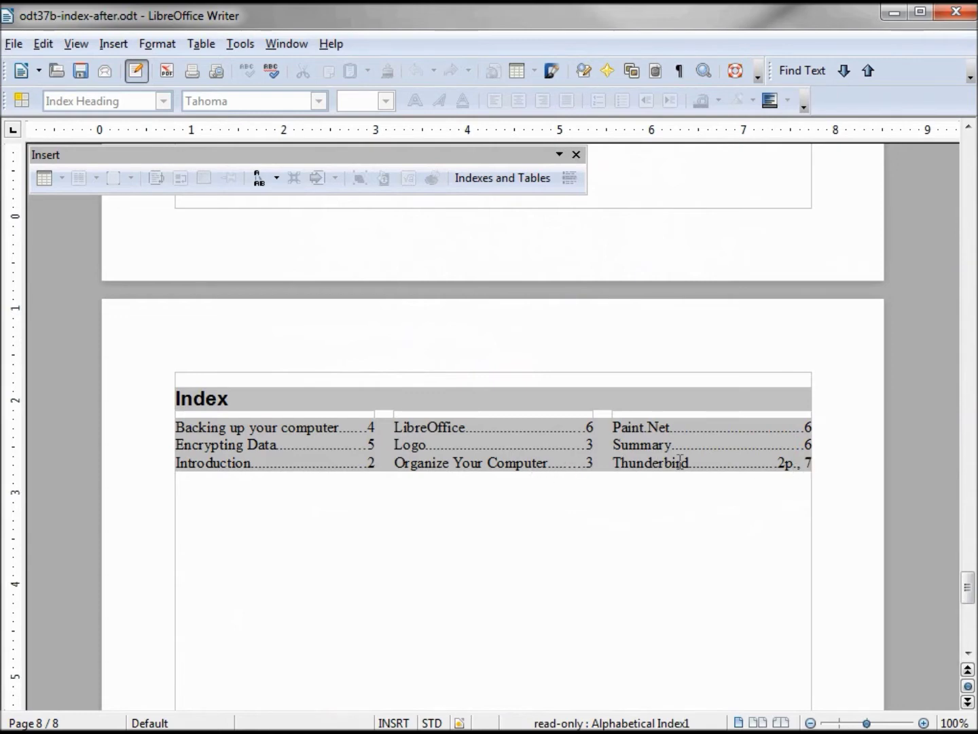
pyautogui.rightClick(331, 444)
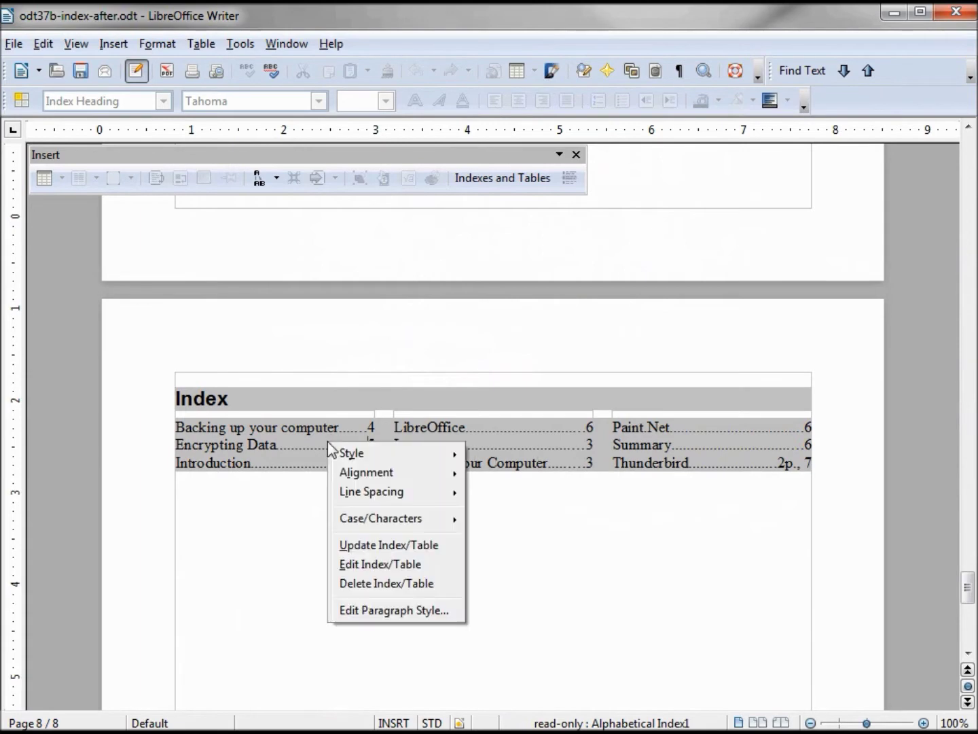
pyautogui.click(384, 563)
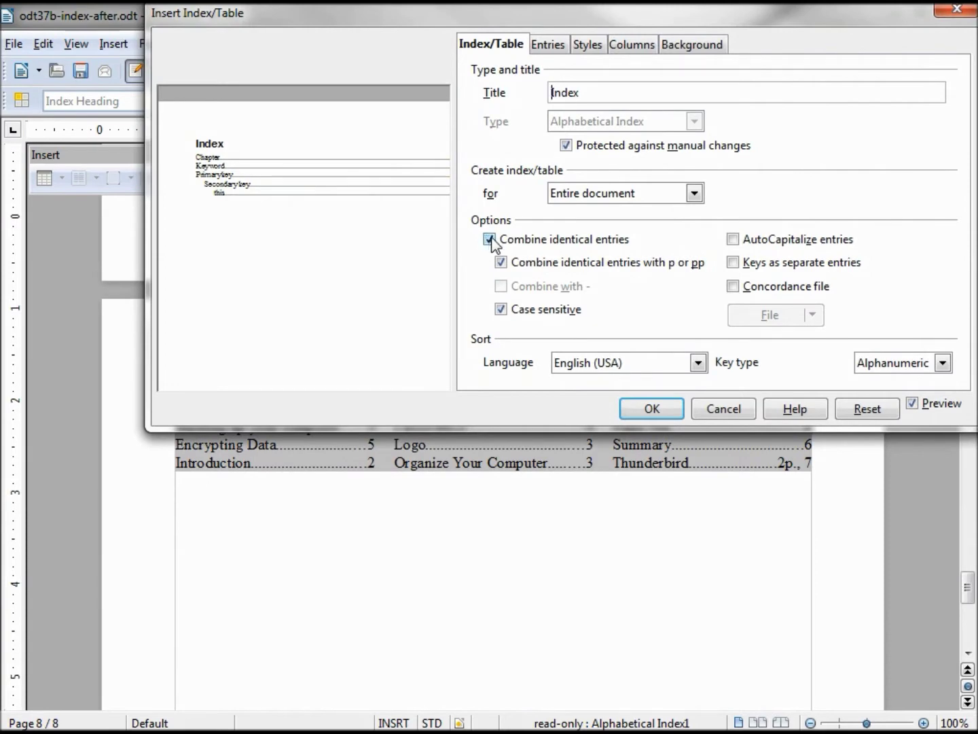
# - Turn off Combine identical entries so Thunderbird lists pages 2, 2, 2, 2, 3, 7
pyautogui.click(489, 239)
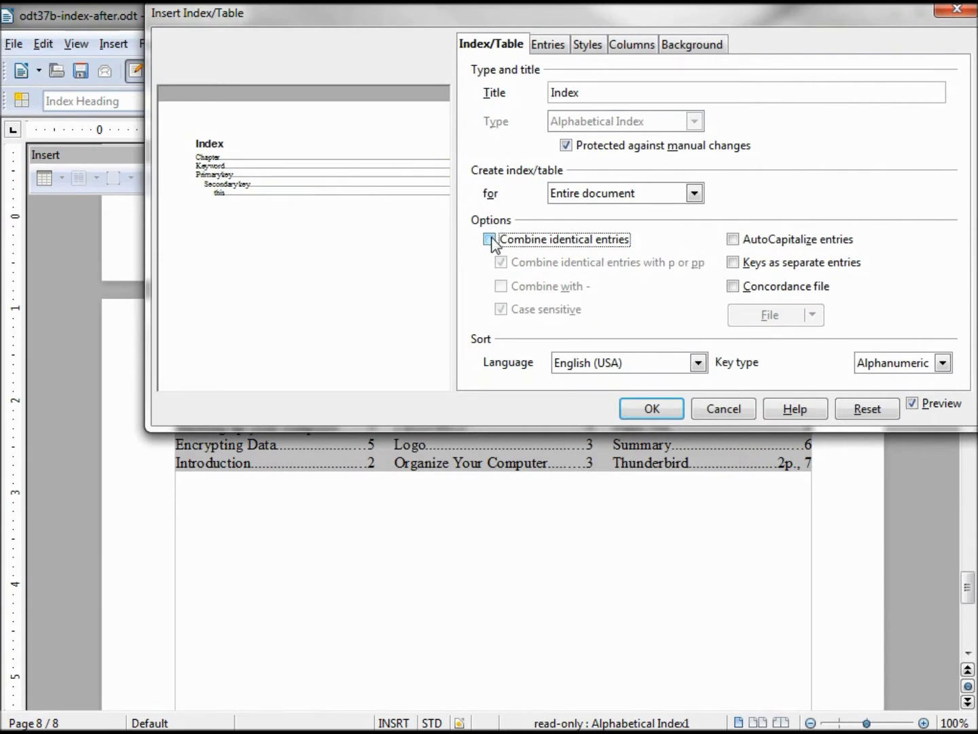
pyautogui.click(651, 409)
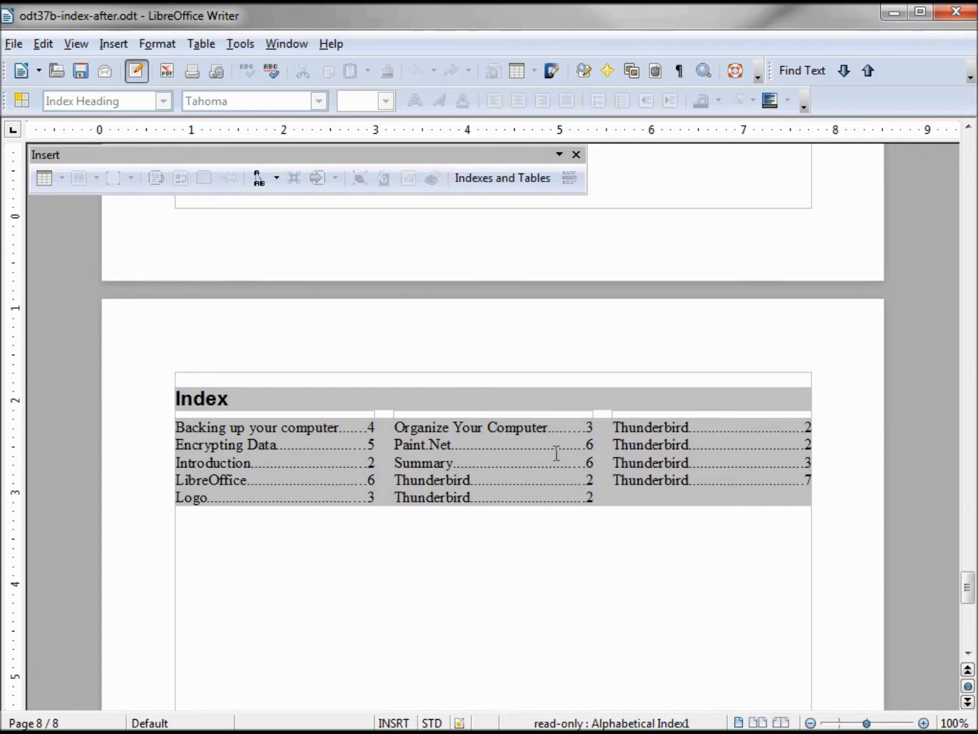
# - Re-enable Combine identical entries without the p/pp option so Thunderbird reads 2, 3, 7
pyautogui.click(505, 176)
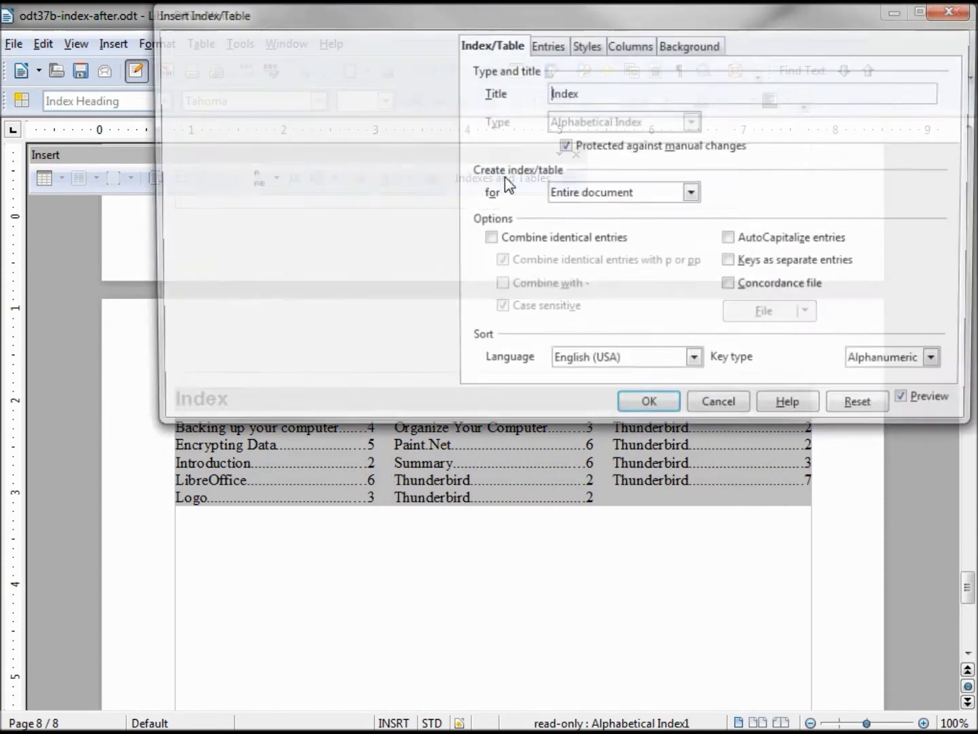
pyautogui.moveTo(577, 4); pyautogui.dragTo(531, 168)
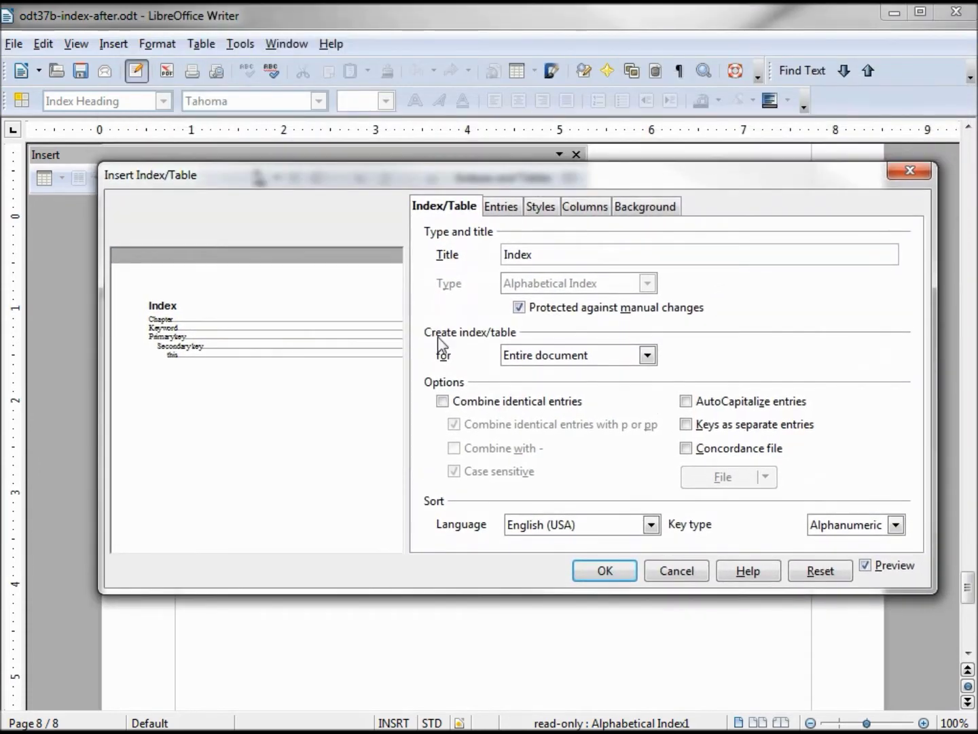
pyautogui.click(442, 402)
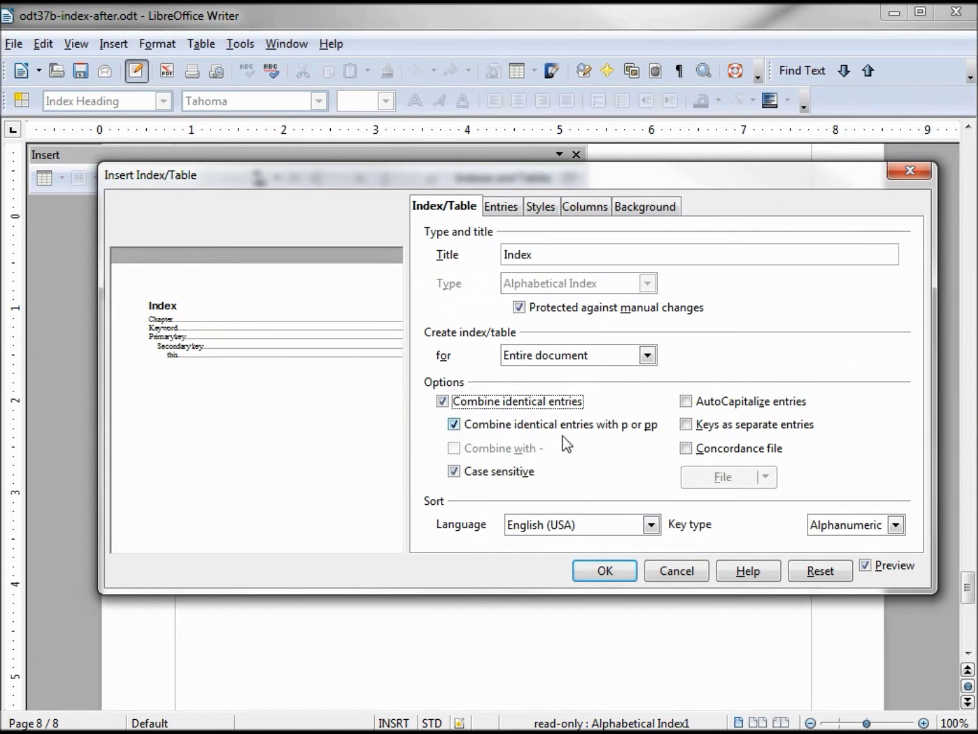
pyautogui.click(615, 426)
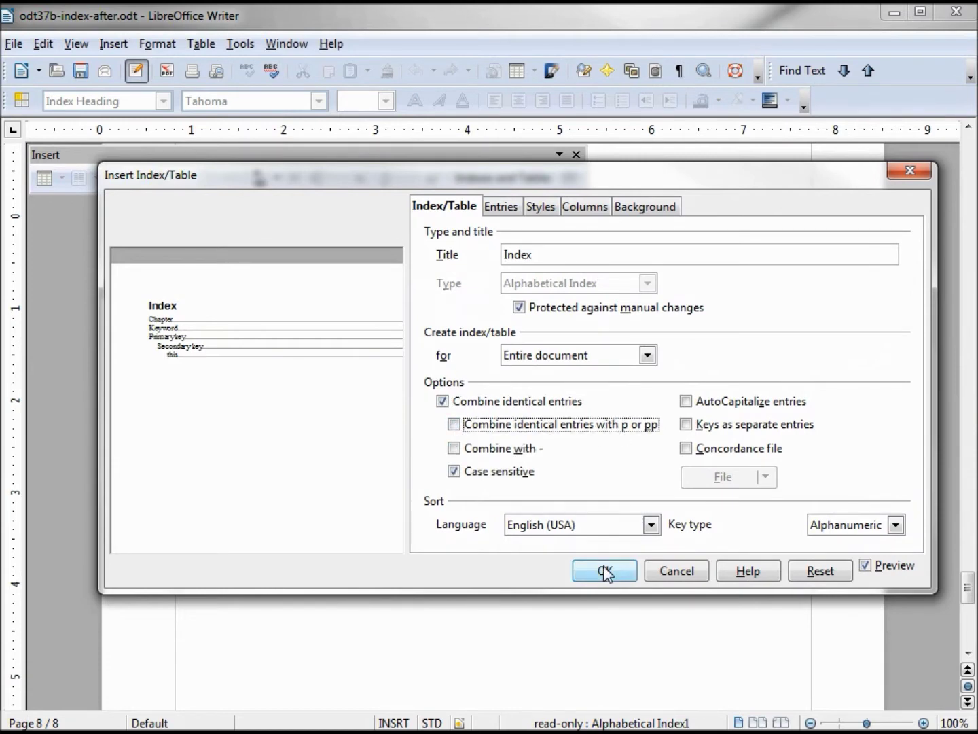
pyautogui.click(605, 571)
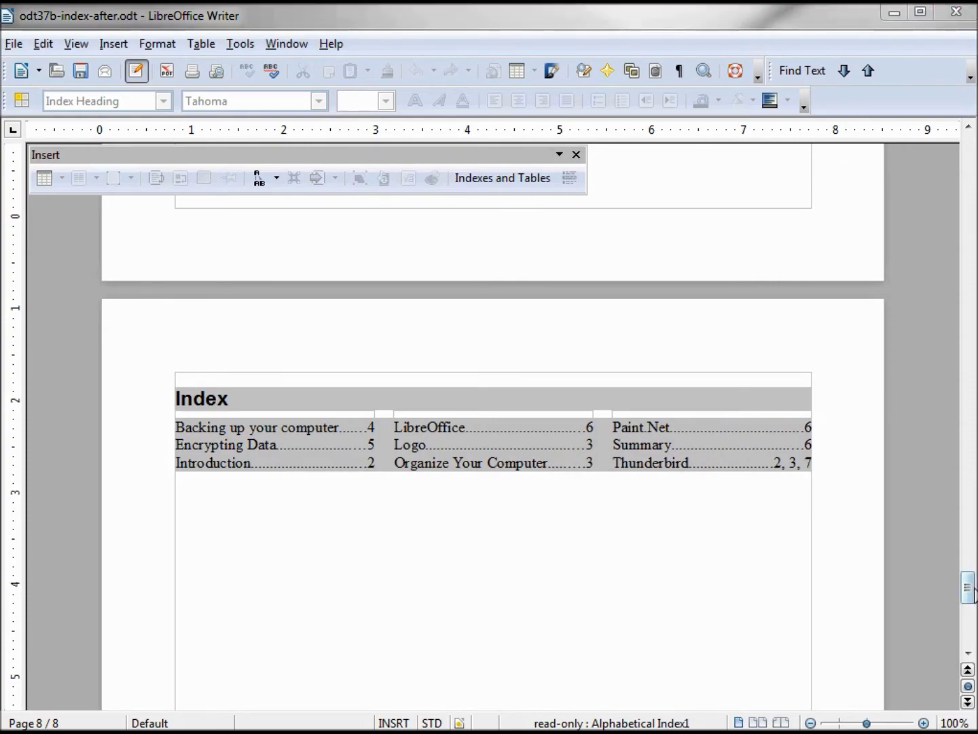
# - Scroll up to the Thunderbird heading on page 2 and right-click it
pyautogui.moveTo(970, 585); pyautogui.dragTo(948, 232)
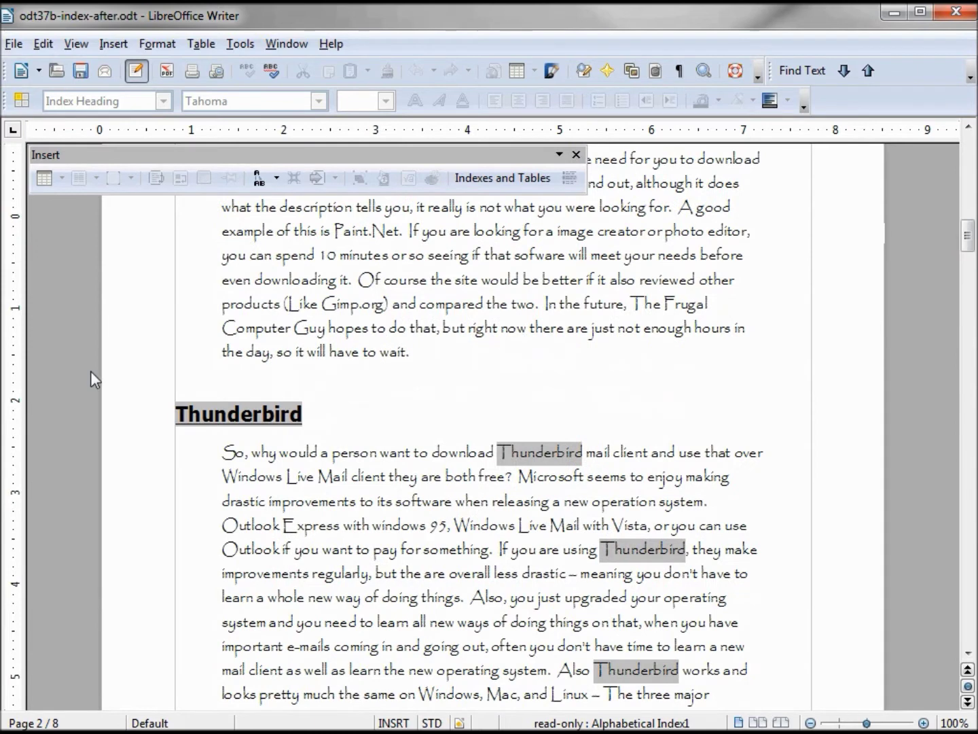
pyautogui.rightClick(224, 412)
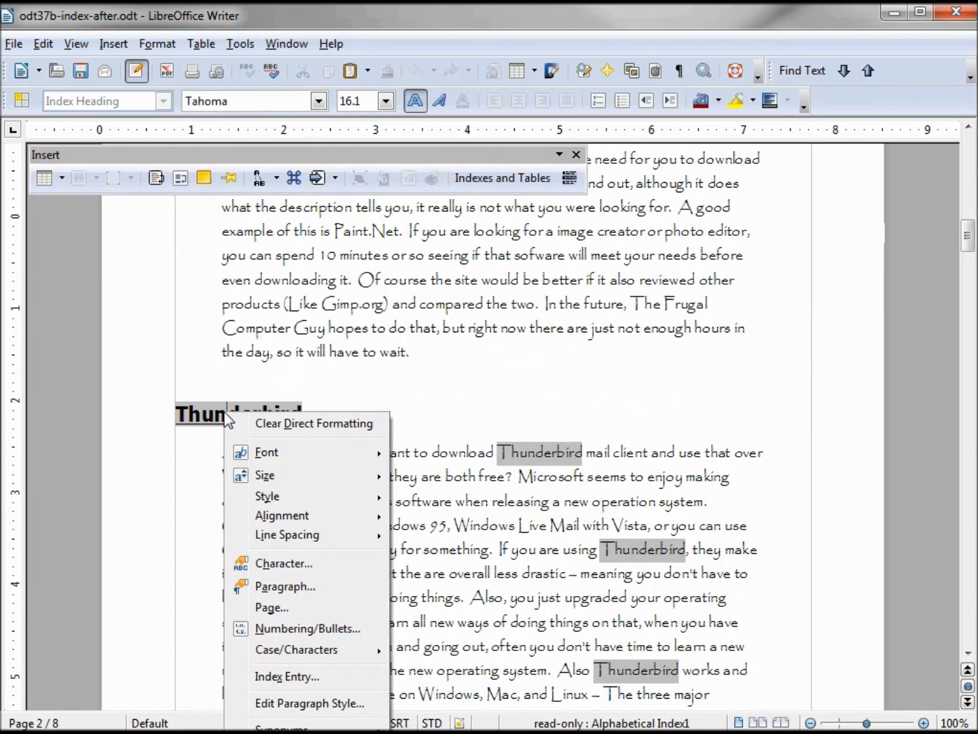
# - Make the Thunderbird heading a main entry, then browse entries through Backing up your computer
pyautogui.click(291, 686)
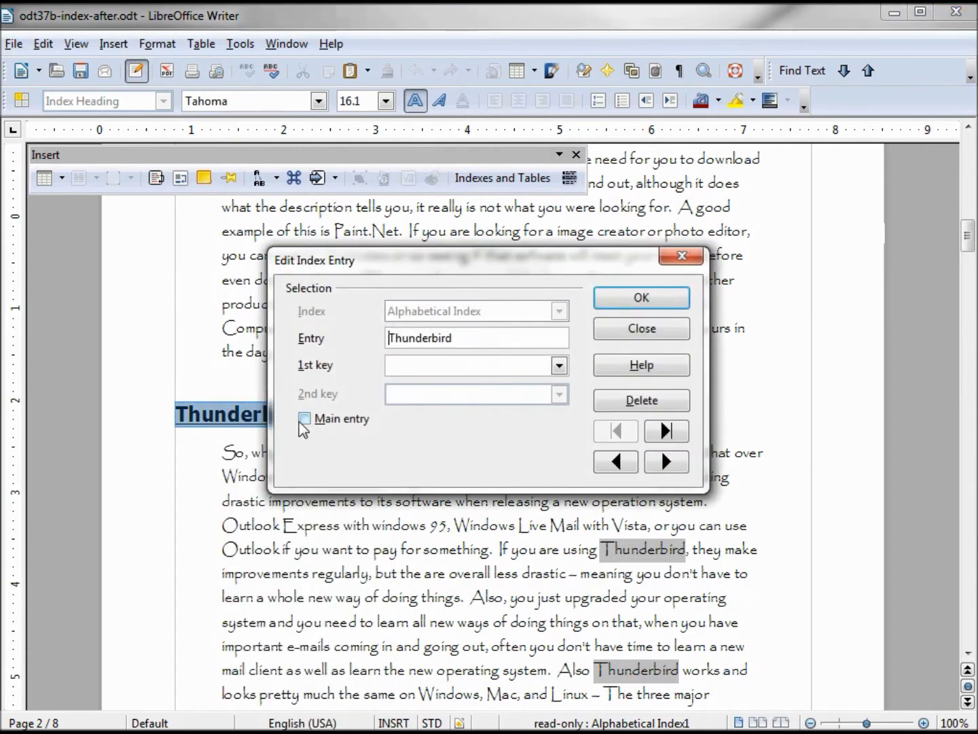
pyautogui.click(303, 419)
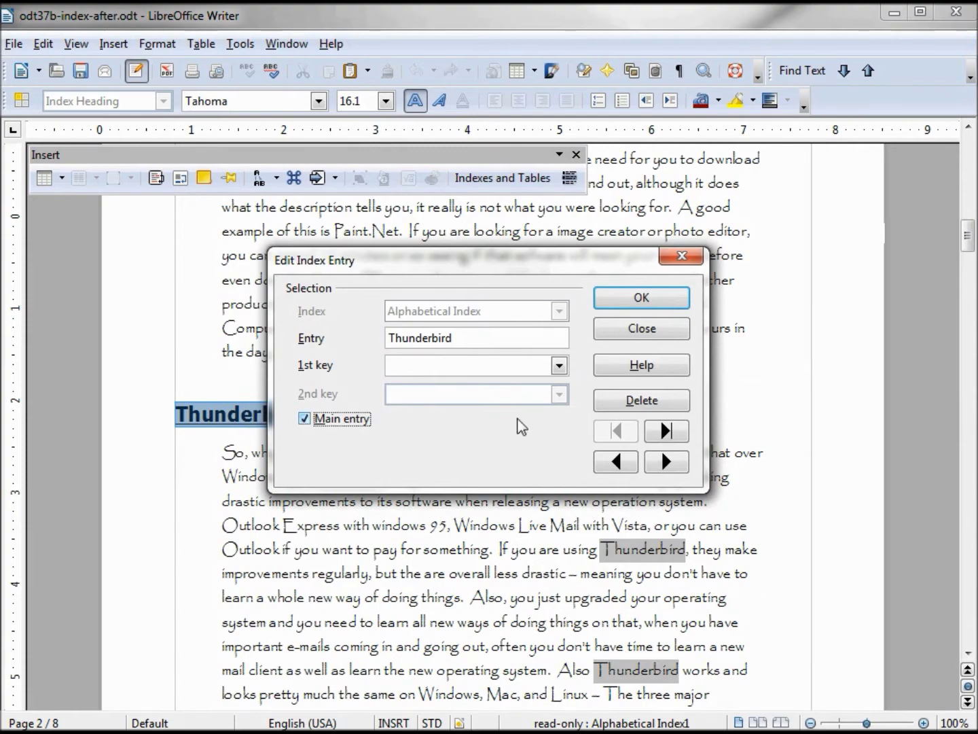
pyautogui.click(673, 465)
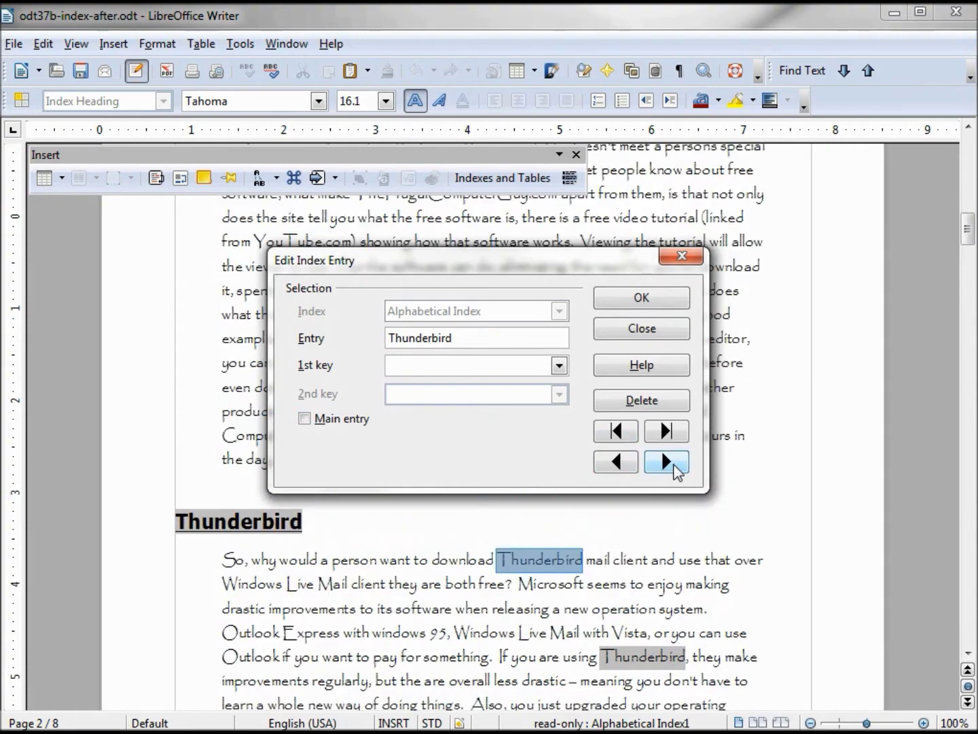
pyautogui.click(665, 463)
pyautogui.click(666, 462)
pyautogui.click(669, 465)
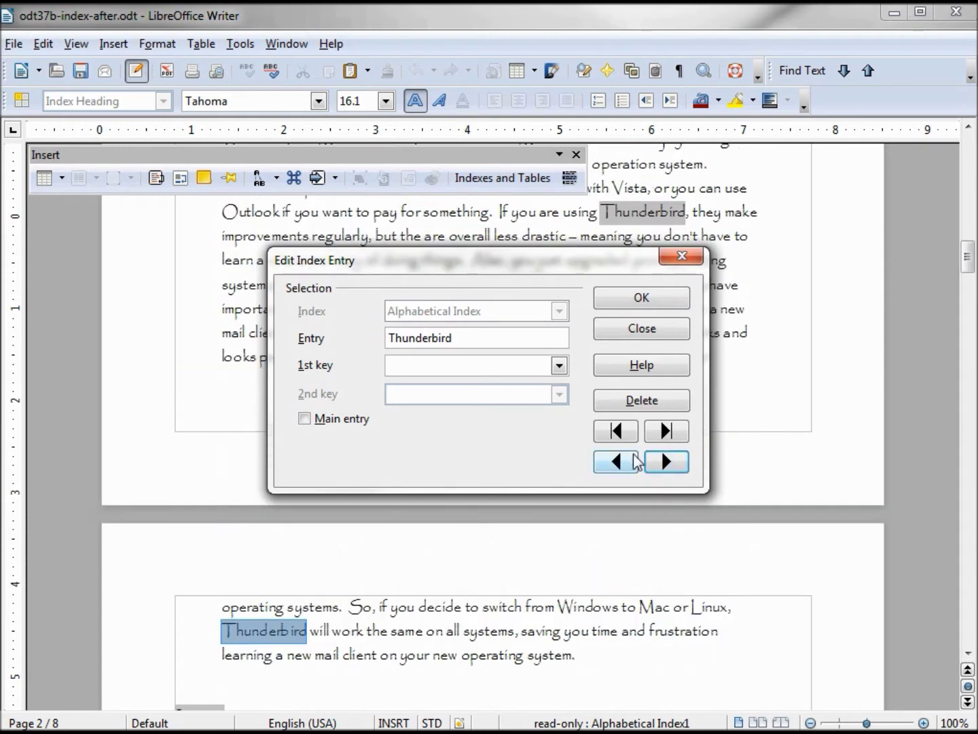
pyautogui.click(620, 463)
pyautogui.click(666, 464)
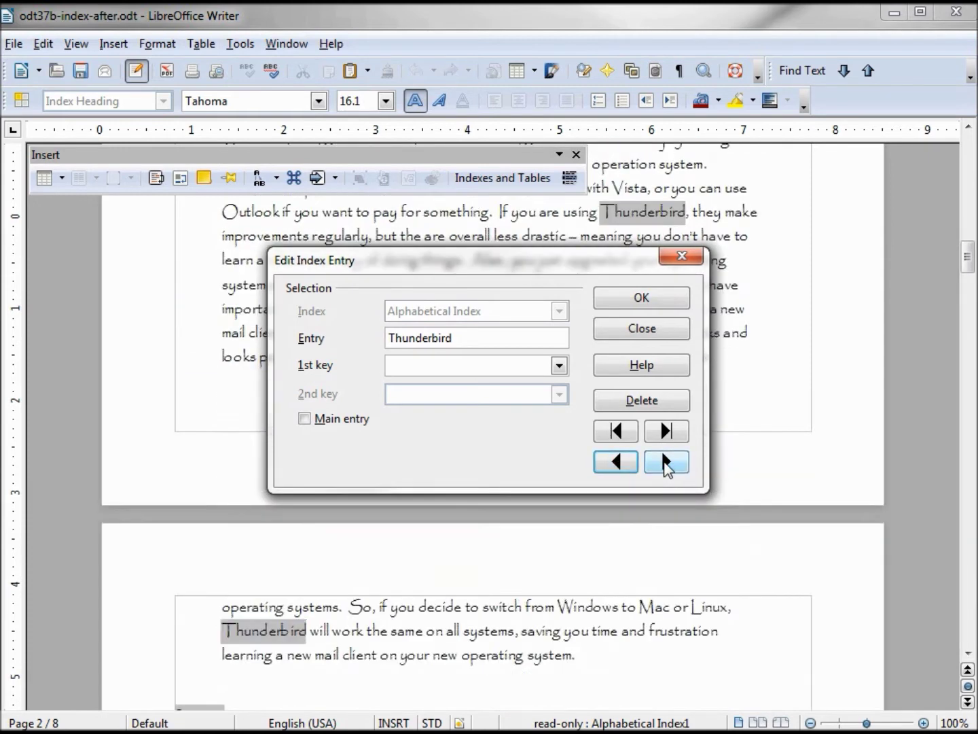
pyautogui.click(666, 465)
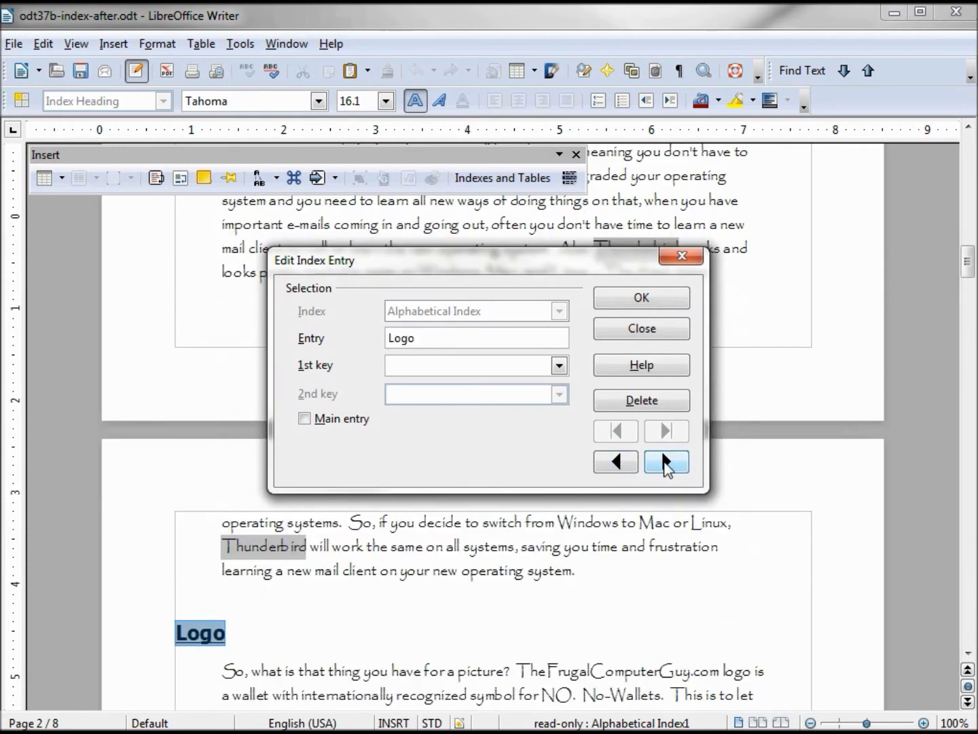
pyautogui.click(665, 465)
pyautogui.click(666, 465)
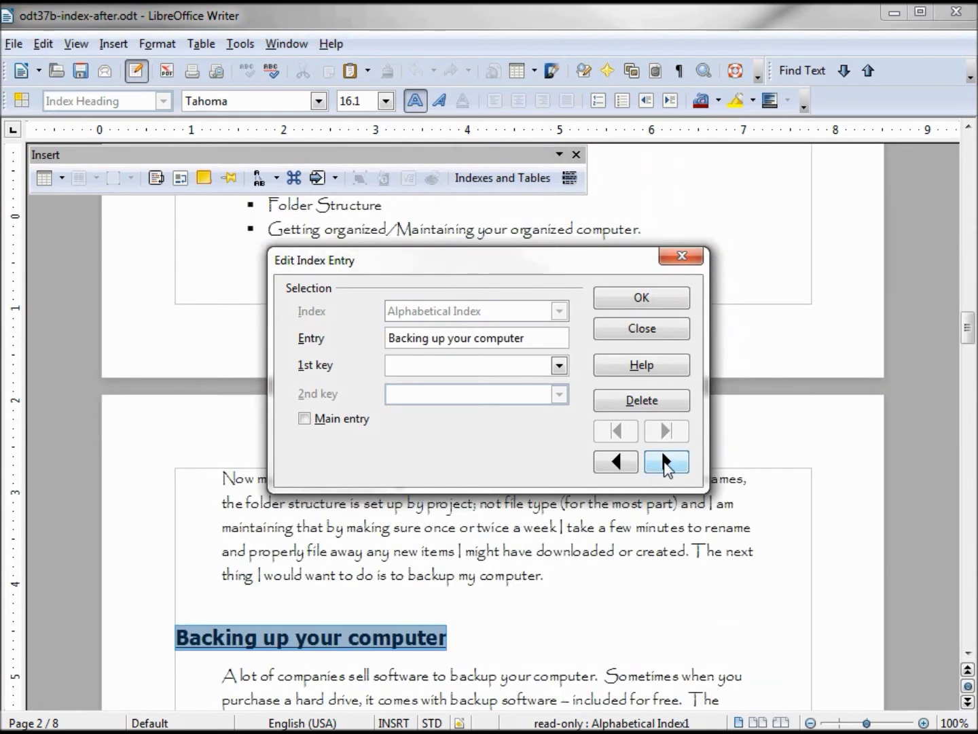
pyautogui.click(666, 331)
# - Scroll down to the alphabetical index on page 7 and right-click inside it
pyautogui.moveTo(968, 330); pyautogui.dragTo(922, 583)
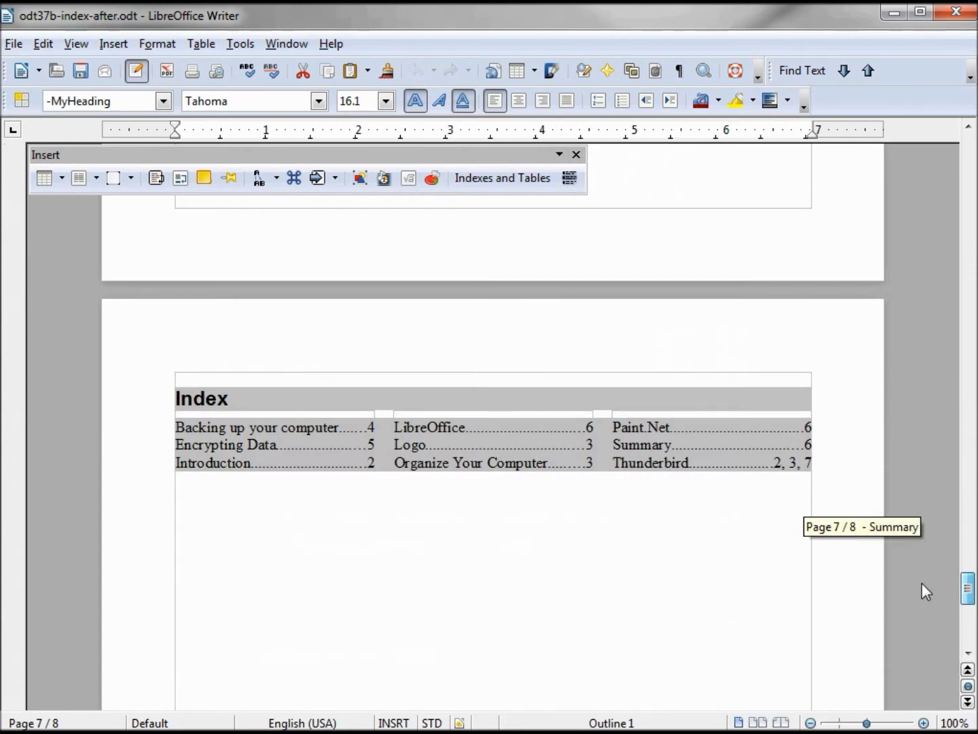
pyautogui.moveTo(922, 582); pyautogui.dragTo(921, 590)
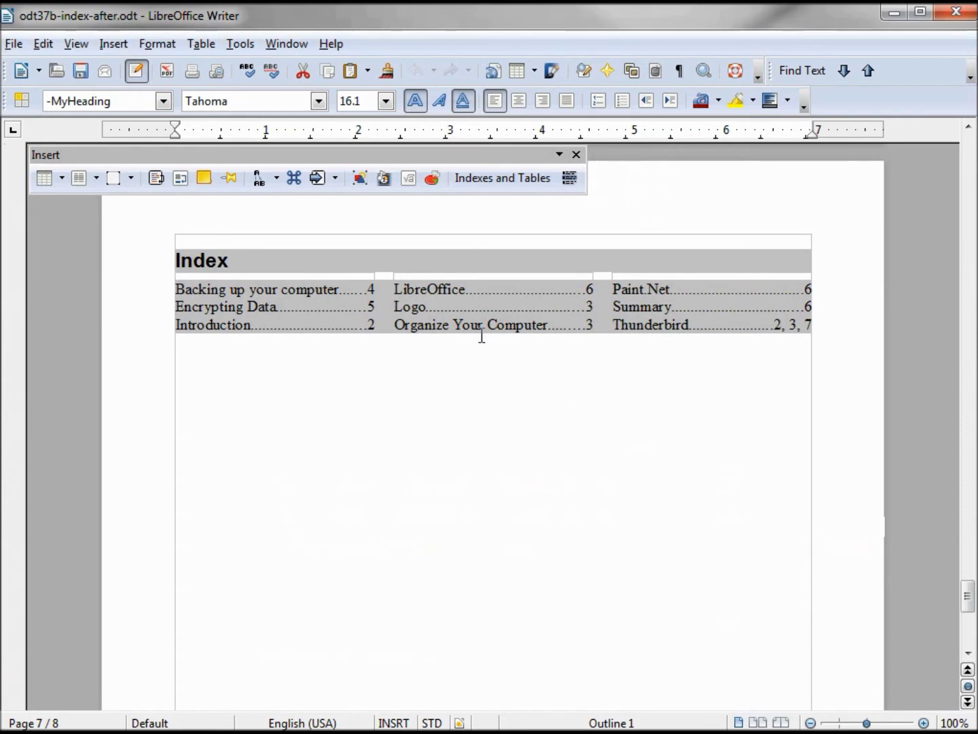
pyautogui.rightClick(472, 302)
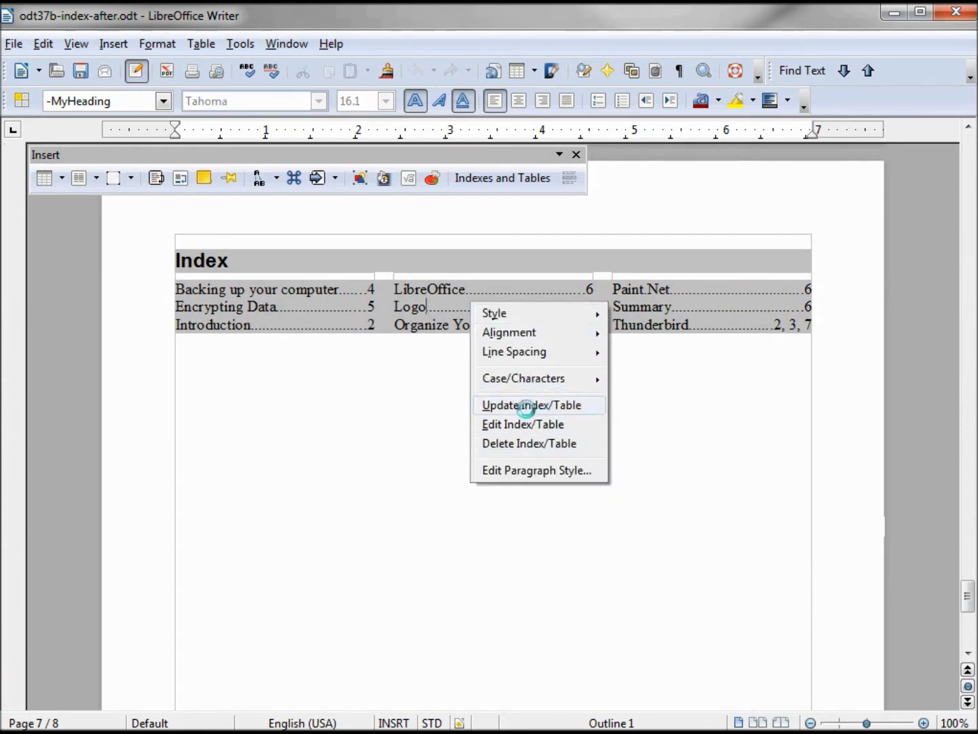
# - Update the index so Logo and Organize Your Computer list page 3, with Thunderbird's 2 bold
pyautogui.click(527, 406)
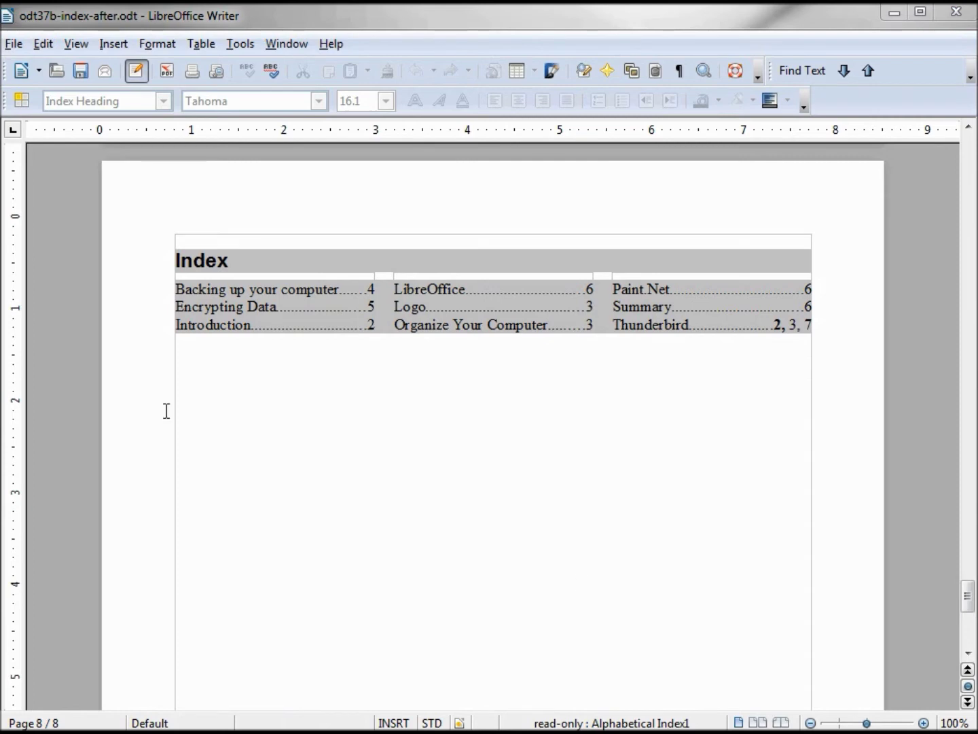
pyautogui.click(23, 104)
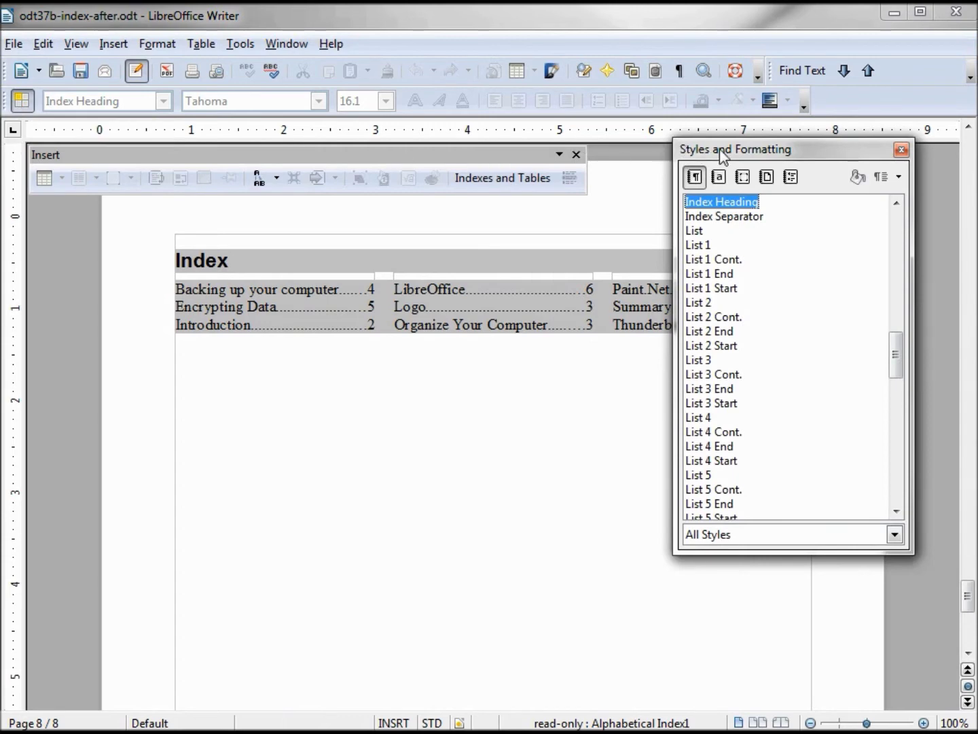
# - Set the Index 1 paragraph style font to Gulim at 10pt
pyautogui.moveTo(719, 149); pyautogui.dragTo(972, 212)
pyautogui.click(415, 306)
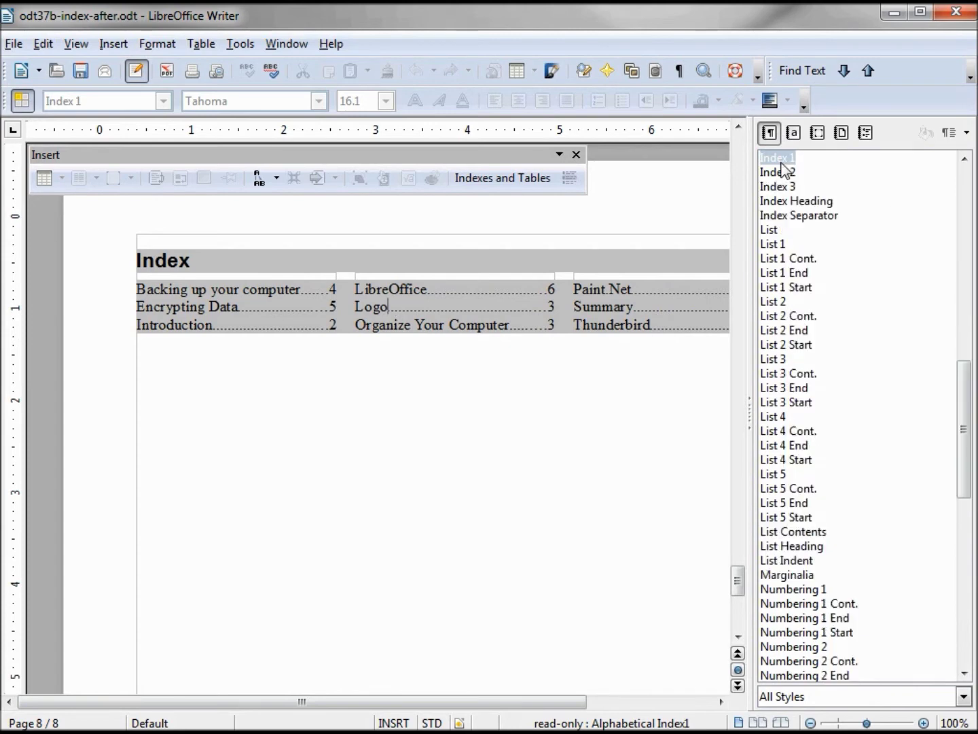
pyautogui.rightClick(782, 162)
pyautogui.press('Escape')
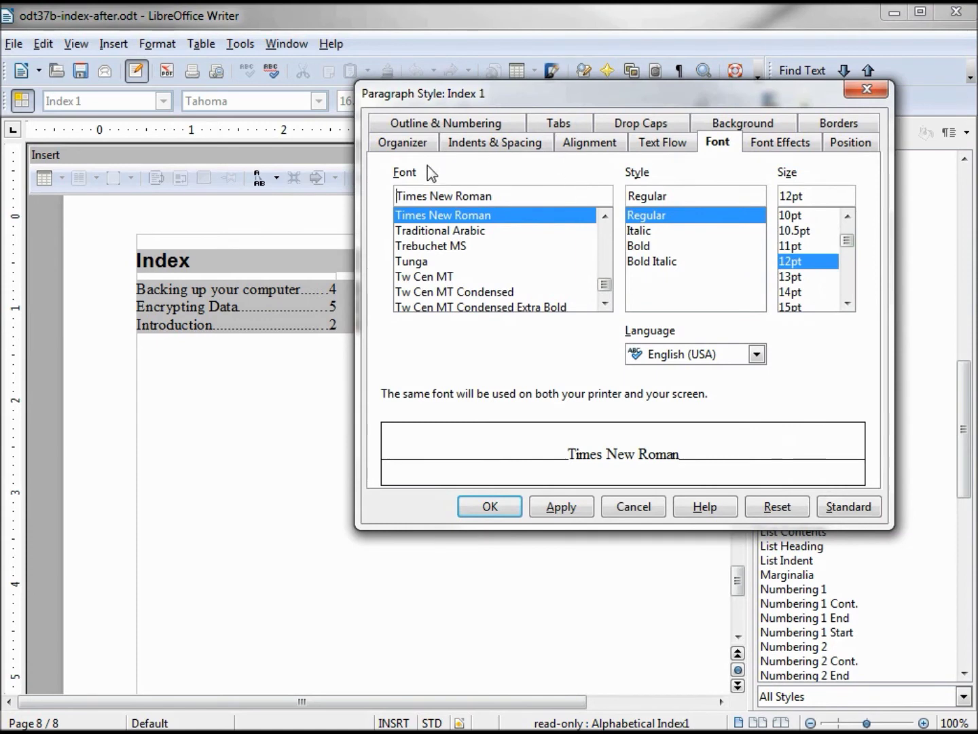
pyautogui.moveTo(608, 284); pyautogui.dragTo(607, 256)
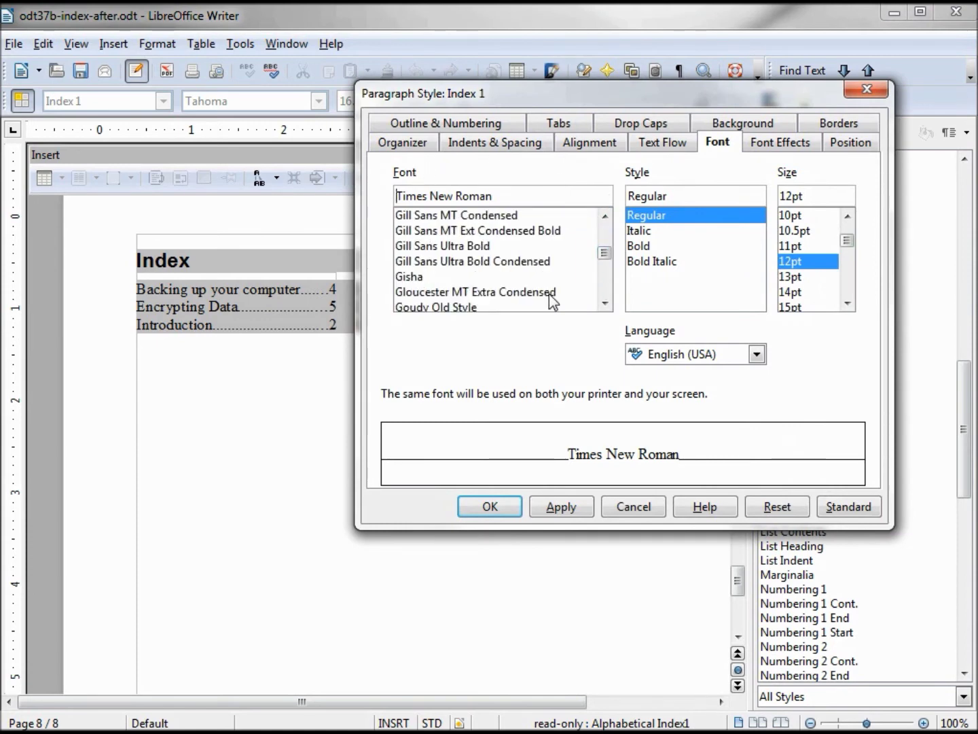
pyautogui.click(608, 304)
pyautogui.click(608, 304)
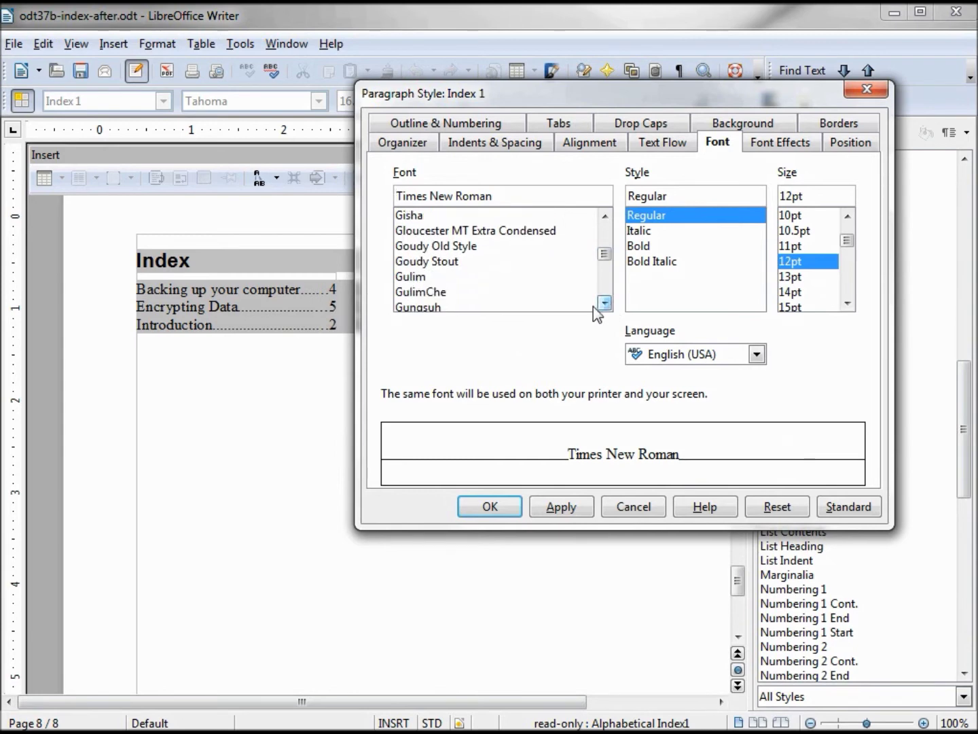
pyautogui.click(415, 280)
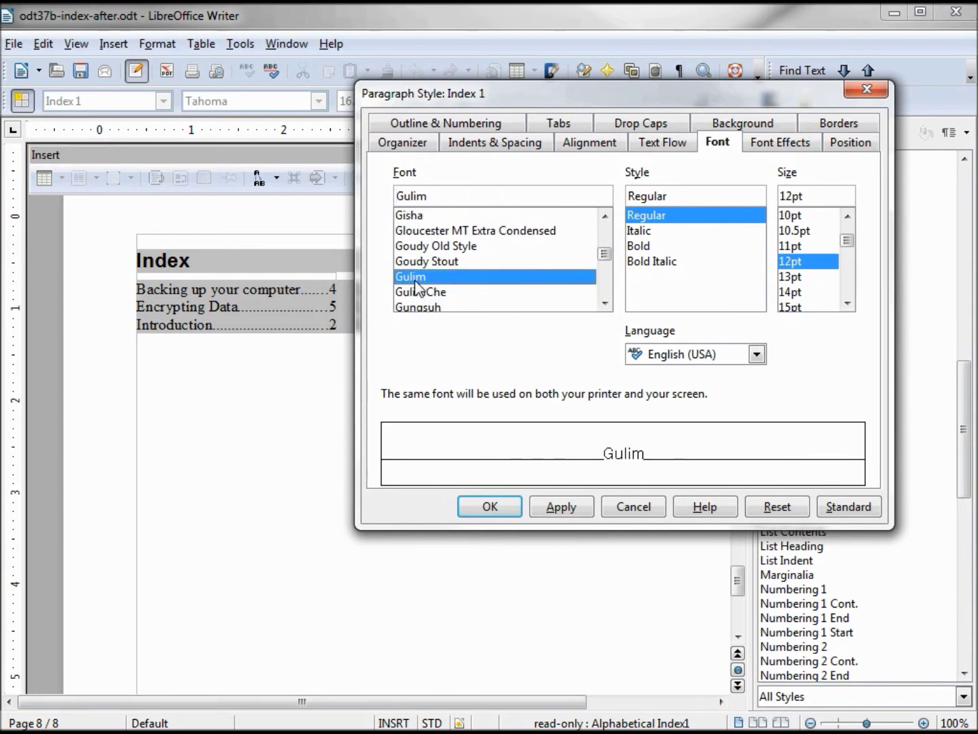
pyautogui.click(785, 216)
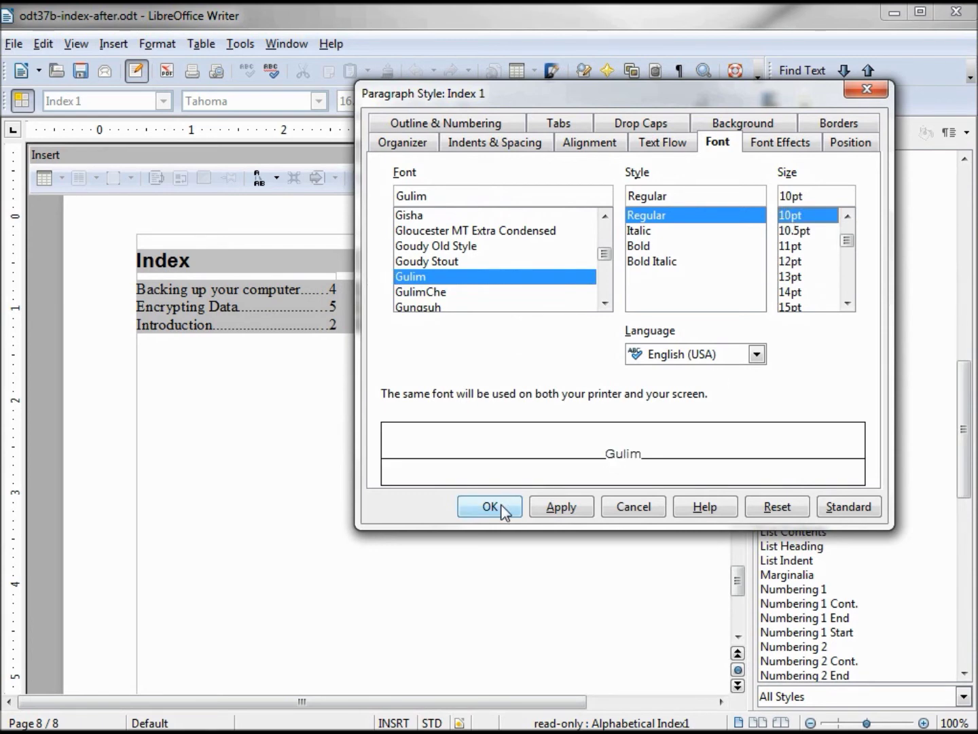
# - Increase the Index 1 Before text indent and apply the style changes
pyautogui.click(503, 143)
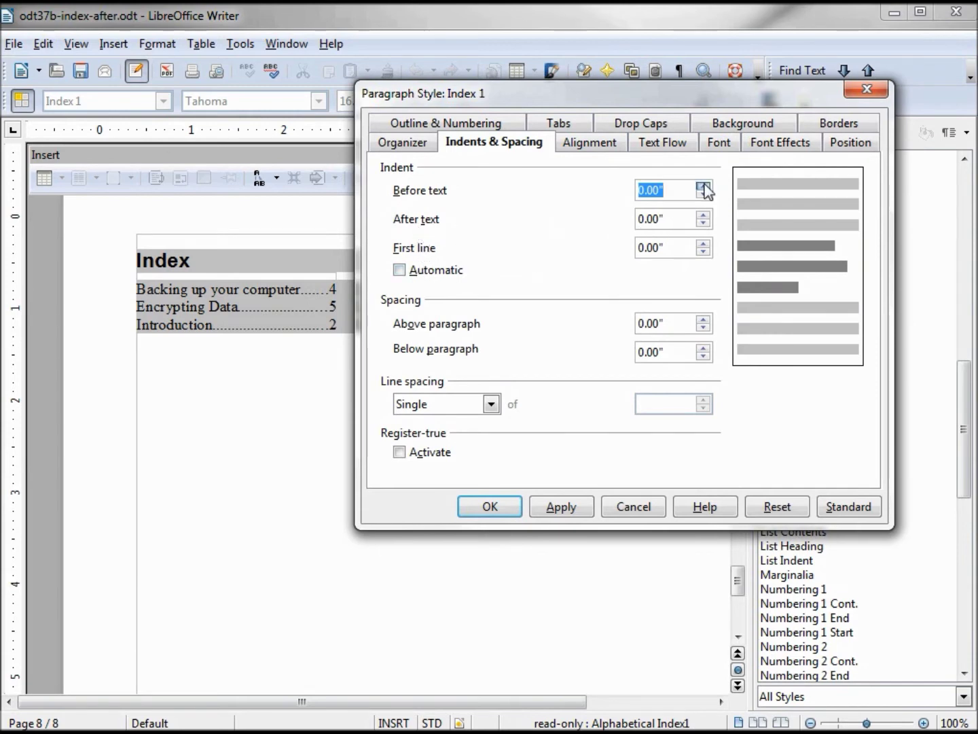
pyautogui.click(703, 187)
pyautogui.click(703, 186)
pyautogui.click(704, 187)
pyautogui.click(549, 510)
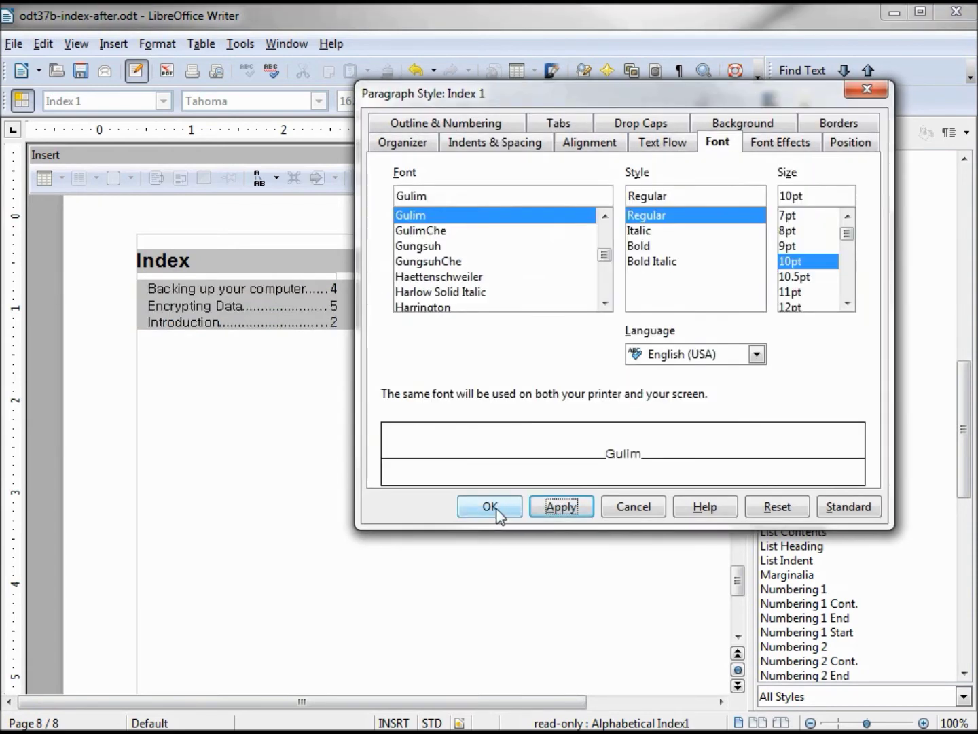
pyautogui.click(490, 507)
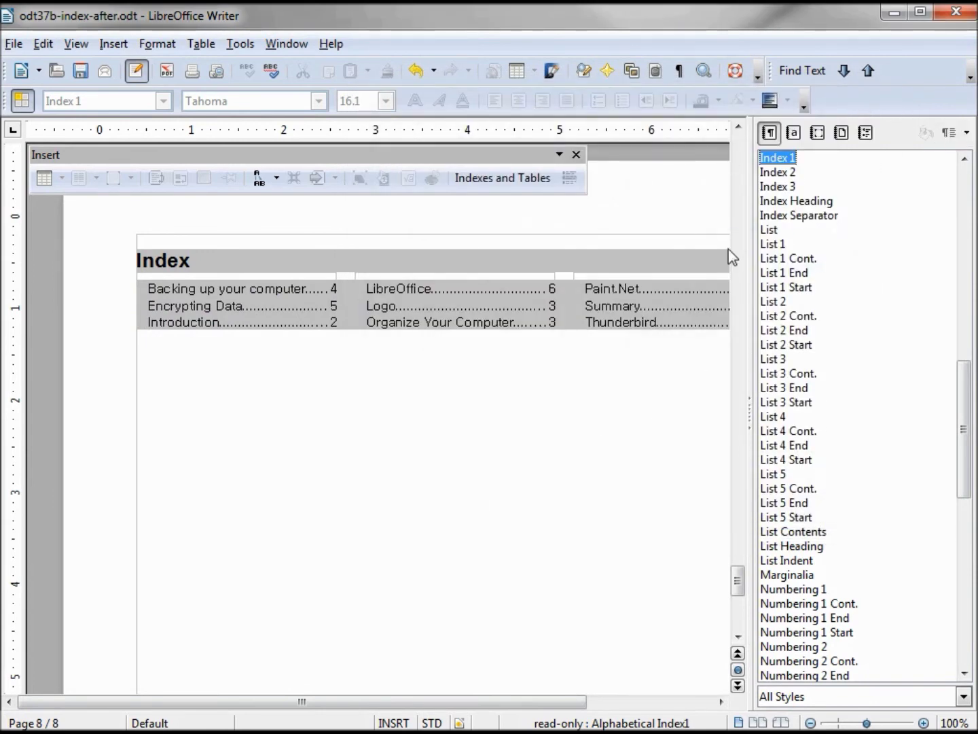
# - Close the Styles and Formatting window and right-click the index
pyautogui.hotkey('ctrl', 'shift', 'F10')
pyautogui.click(930, 248)
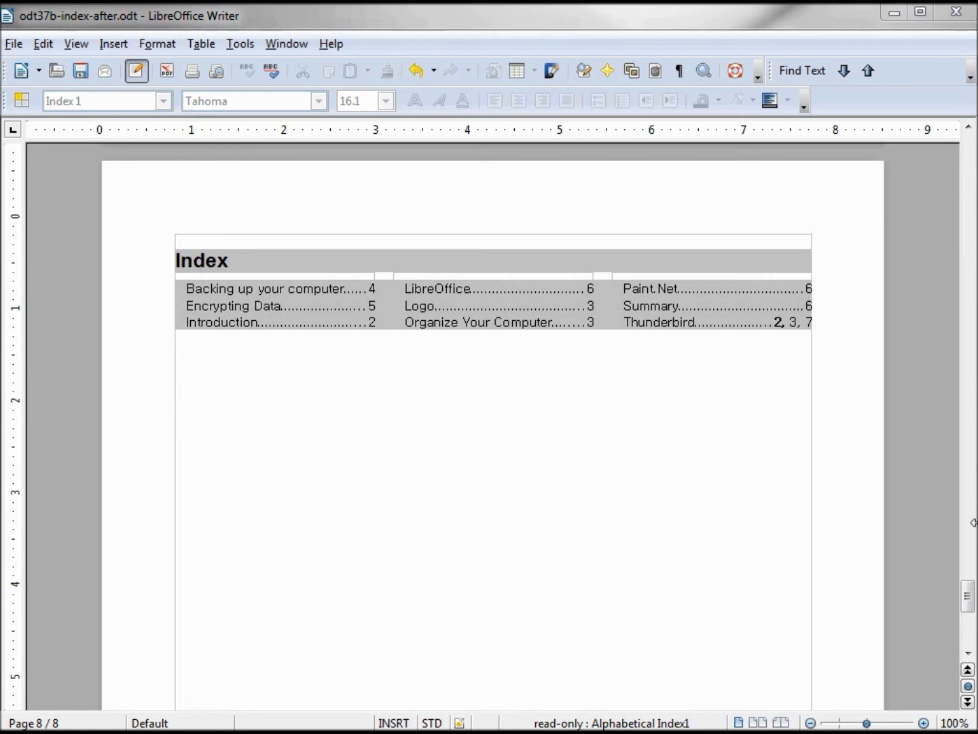
pyautogui.rightClick(426, 303)
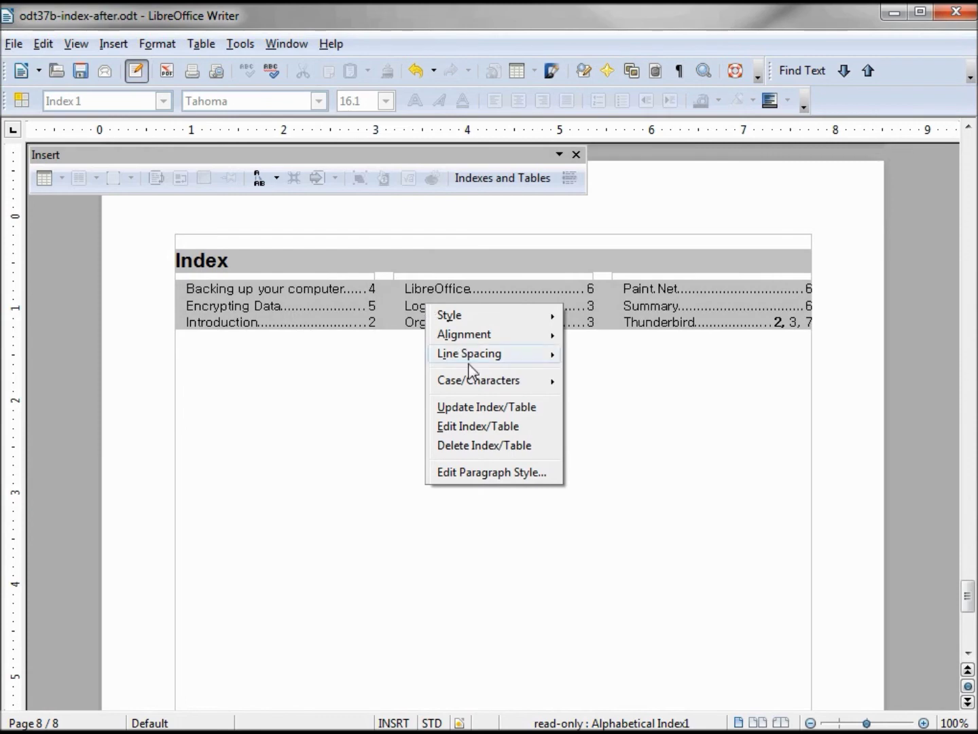
# - Turn on the Alphabetical delimiter in the index's Entries settings so entries group under letter headings
pyautogui.click(475, 428)
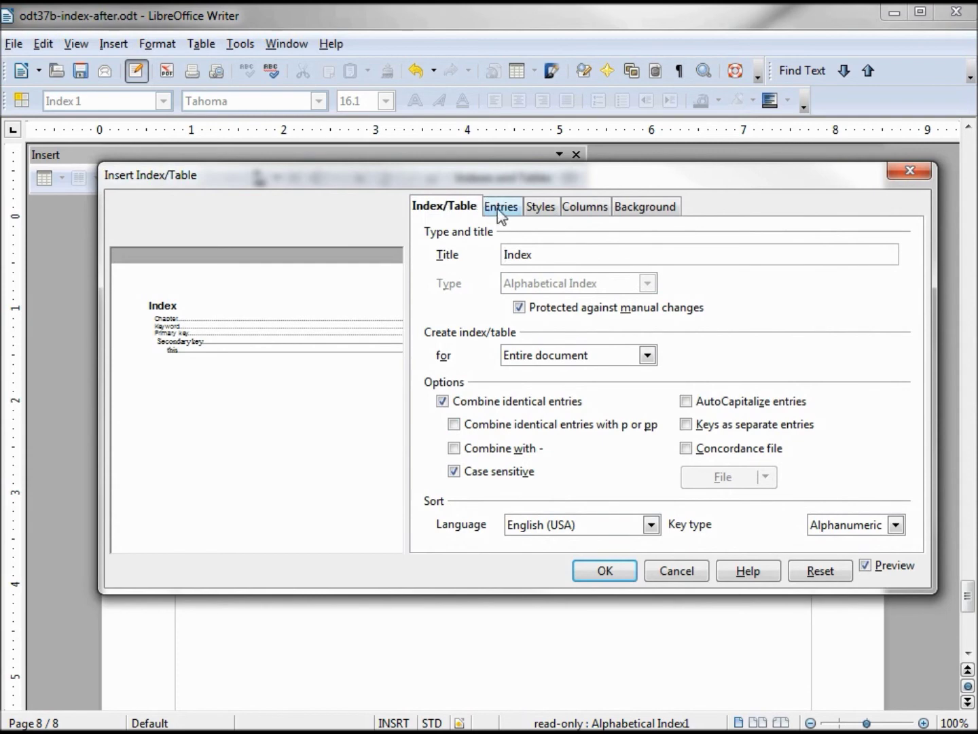
pyautogui.click(520, 207)
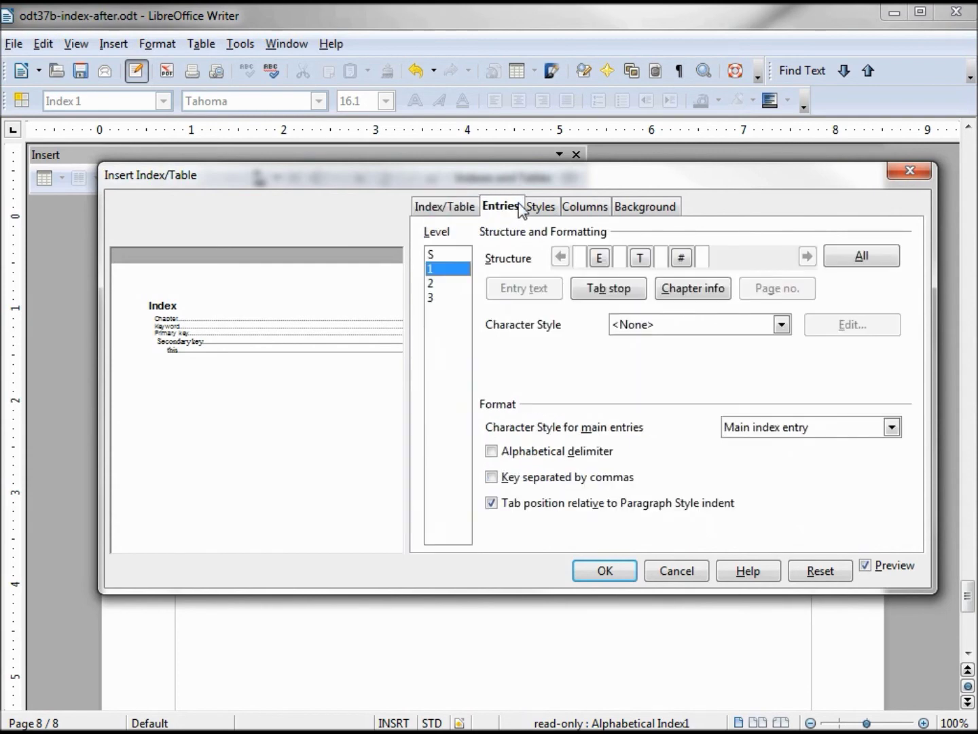
pyautogui.click(491, 451)
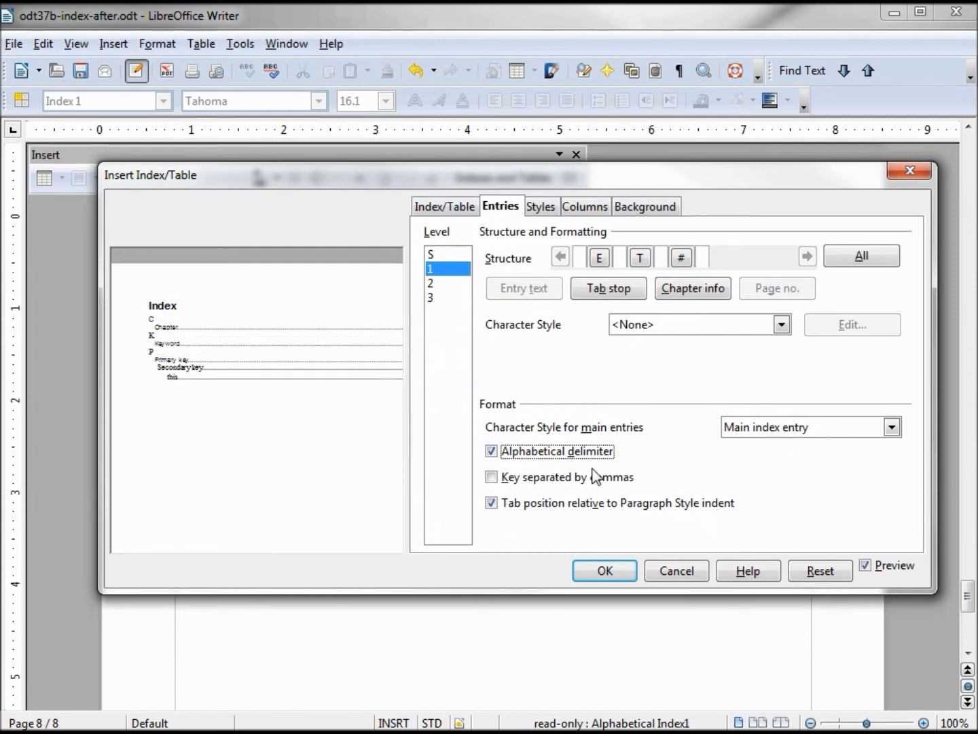
pyautogui.click(618, 574)
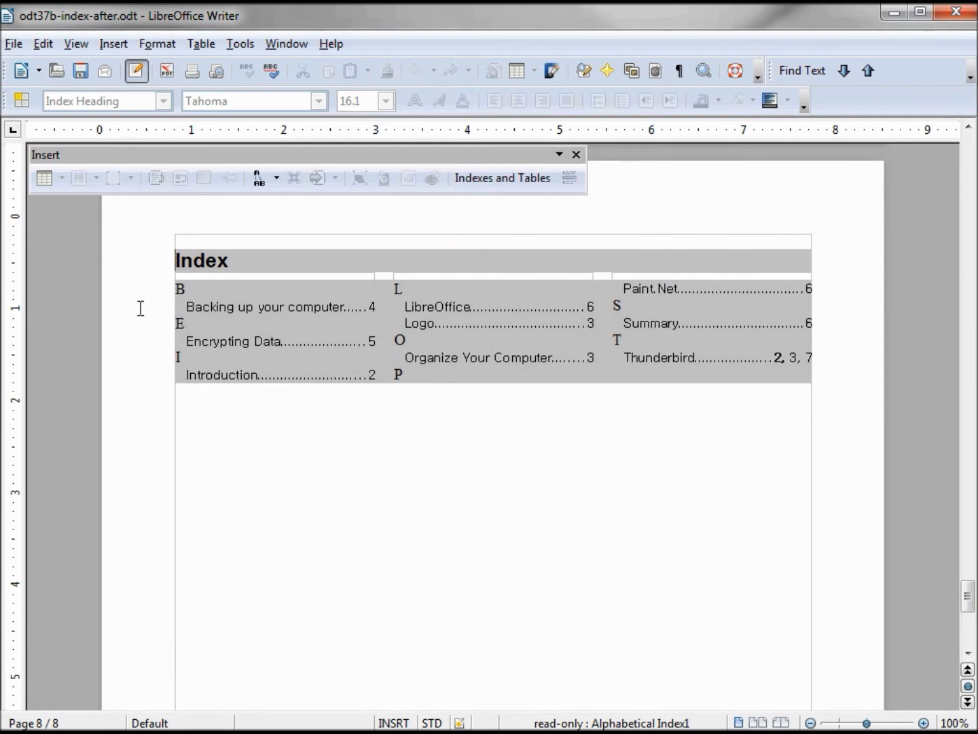
# - Identify the Index Separator paragraph style used by the letter headings and edit it
pyautogui.click(22, 102)
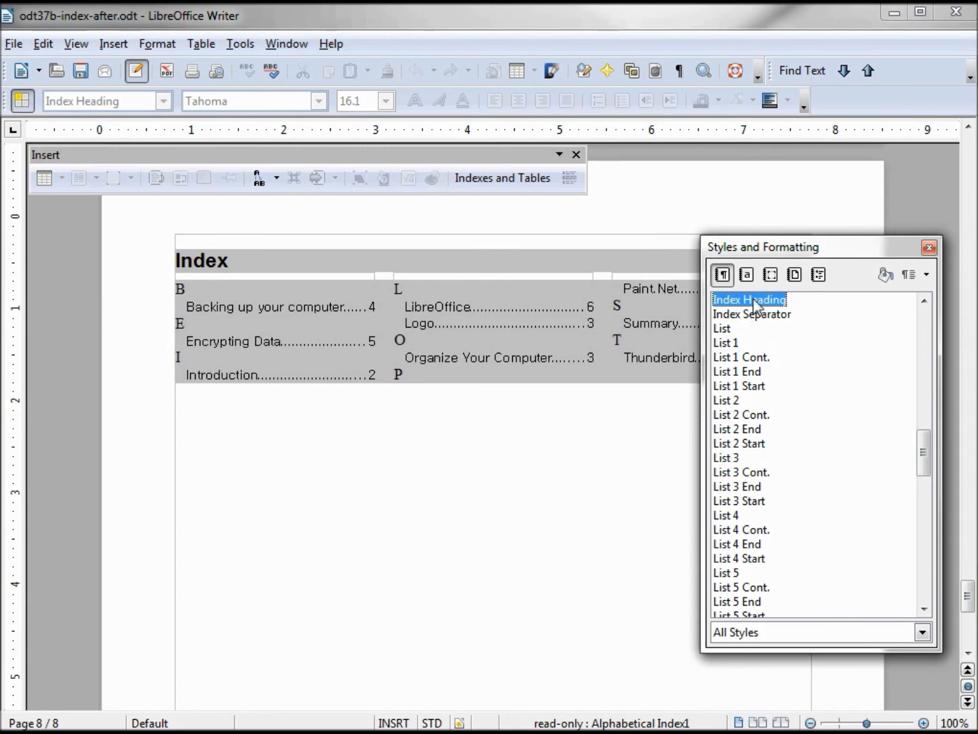
pyautogui.moveTo(787, 250); pyautogui.dragTo(816, 228)
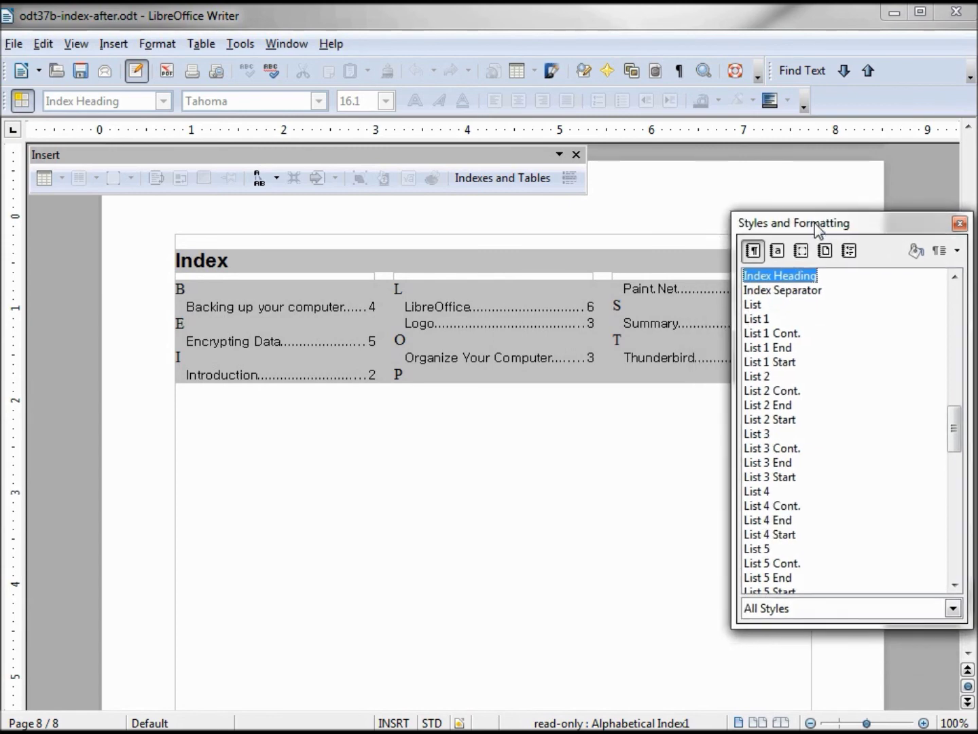
pyautogui.click(193, 289)
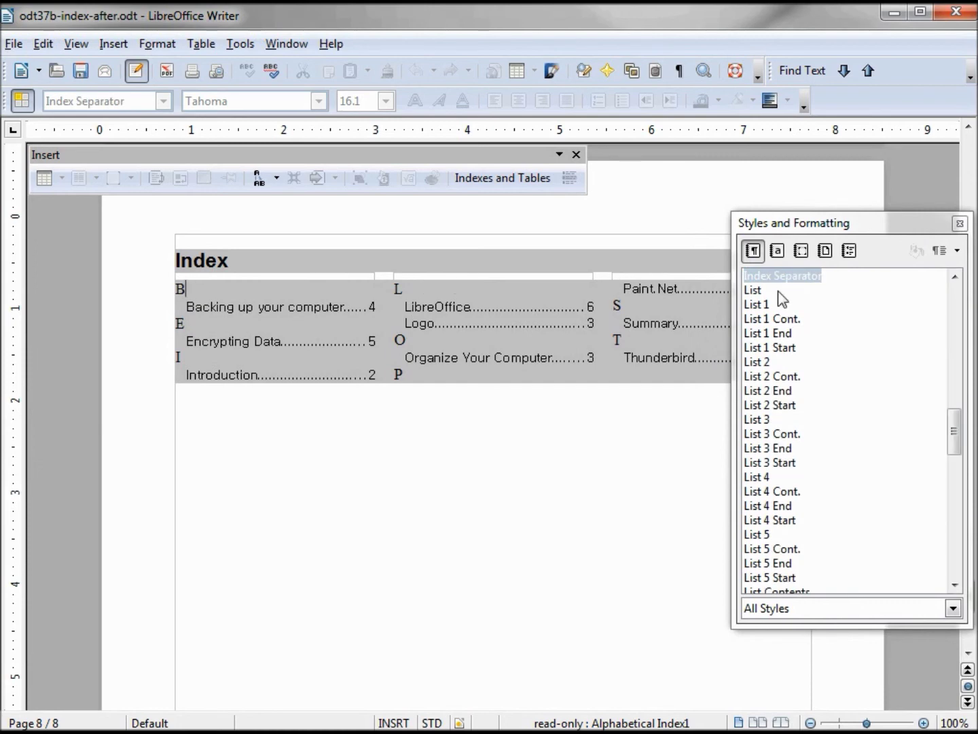
pyautogui.rightClick(785, 275)
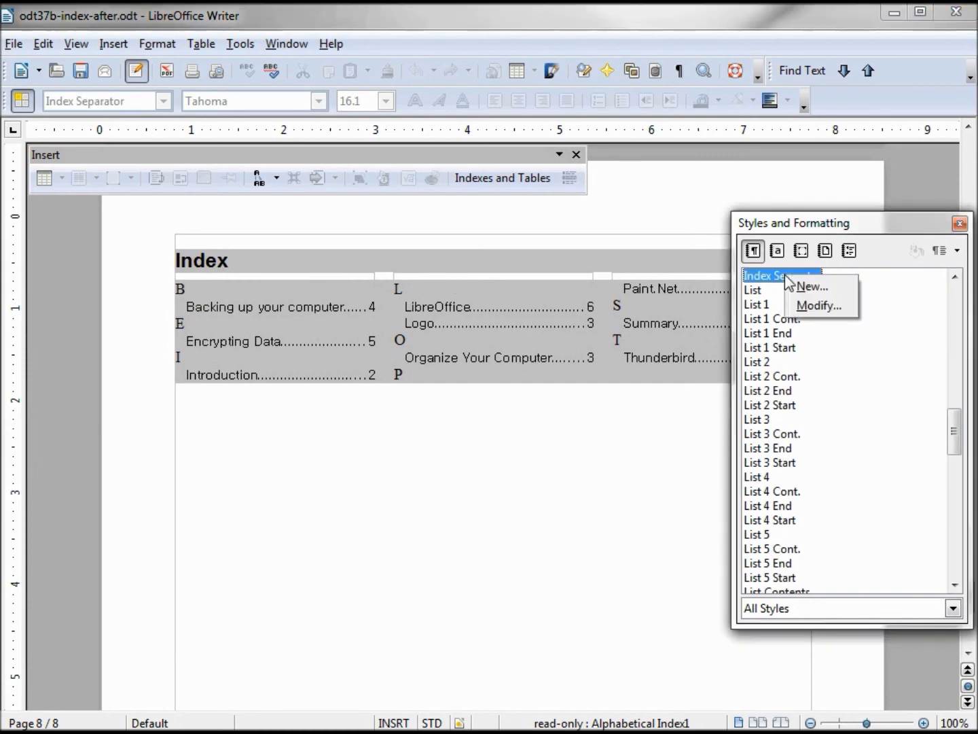
pyautogui.click(809, 304)
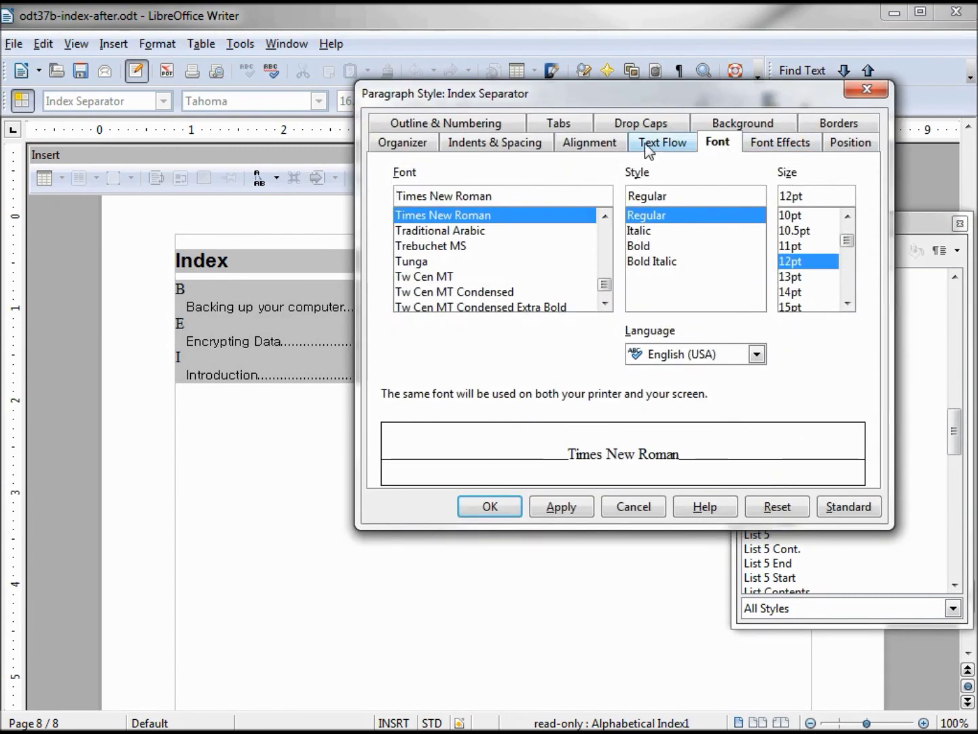
# - Set the Index Separator style's before-text indent to 0.12" and apply it
pyautogui.click(492, 143)
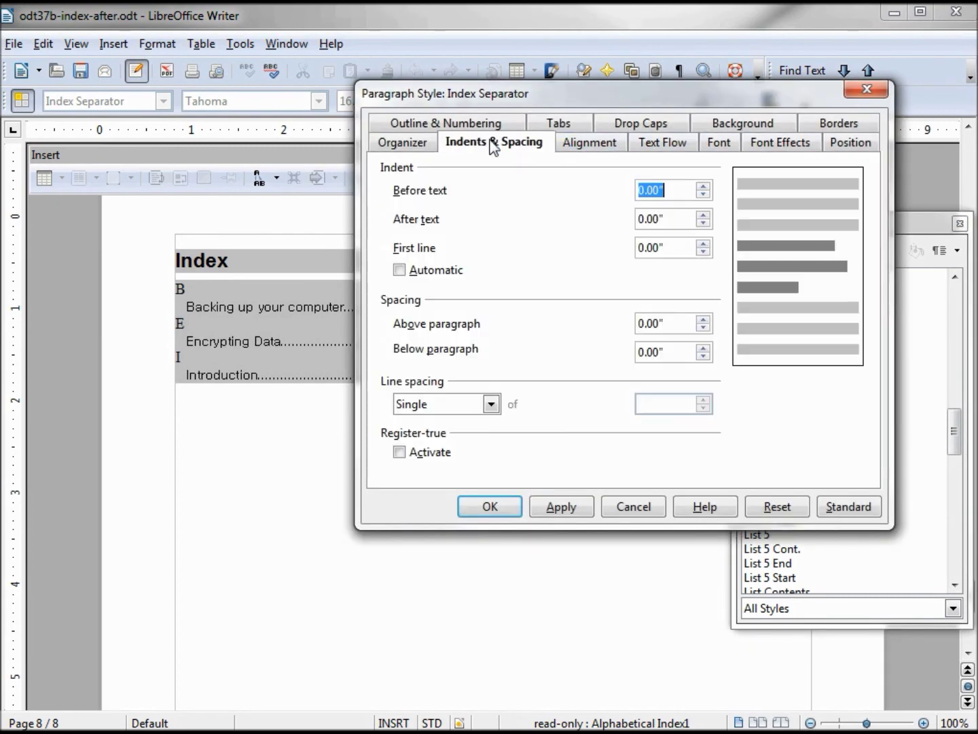
pyautogui.click(703, 186)
pyautogui.click(705, 187)
pyautogui.click(704, 186)
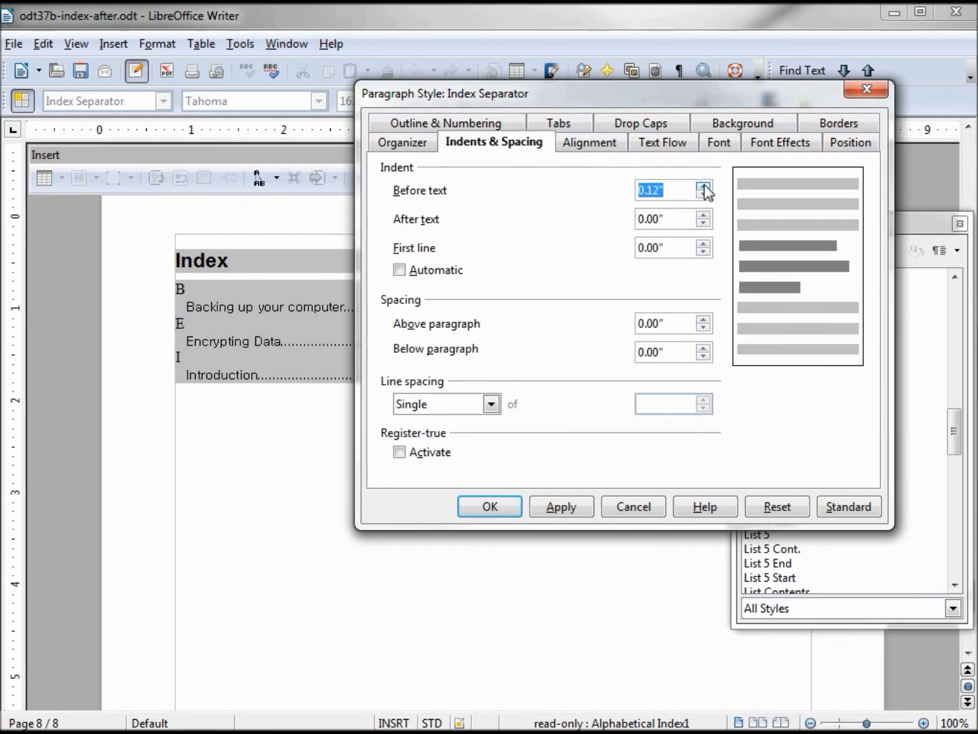
pyautogui.click(561, 507)
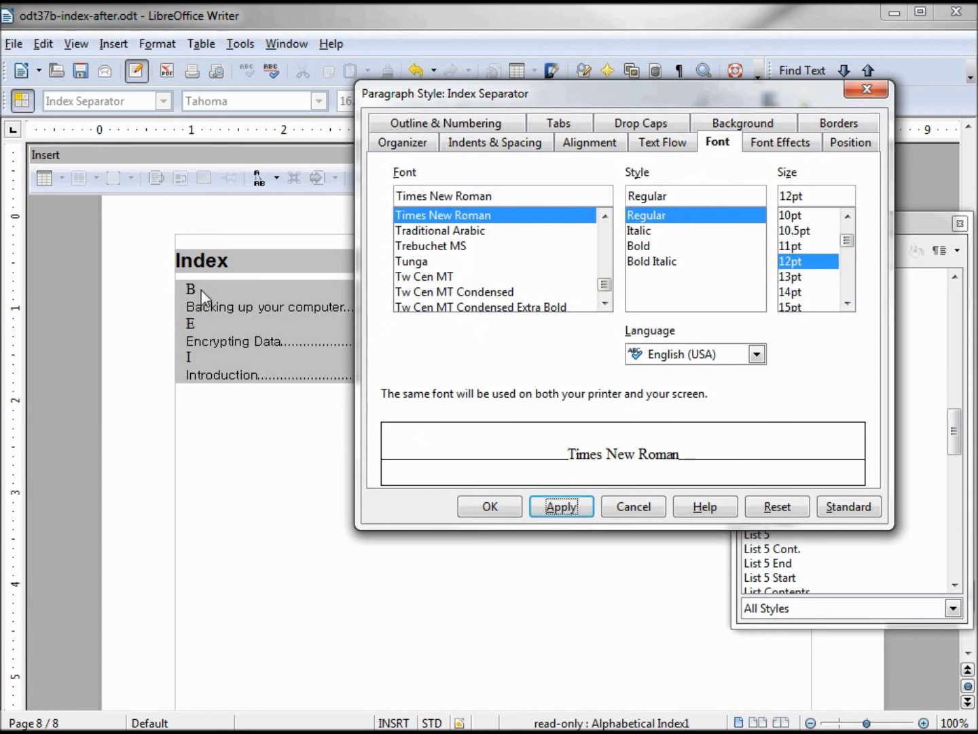
# - Give the Index Separator style 0.10" of space above each paragraph, apply, and confirm
pyautogui.click(486, 144)
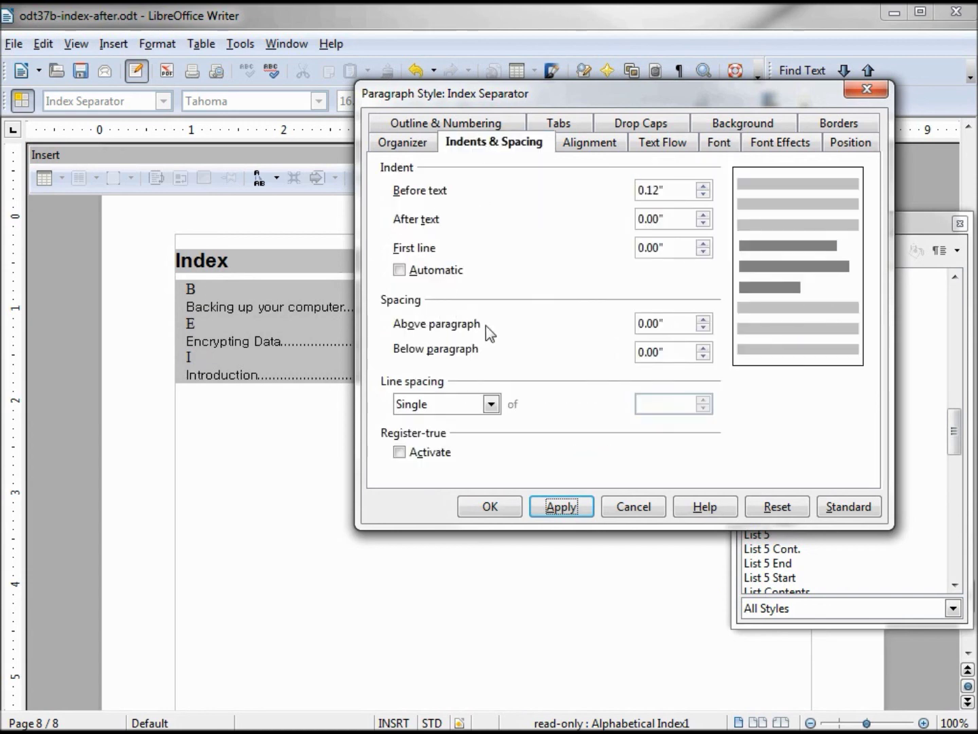
pyautogui.click(708, 321)
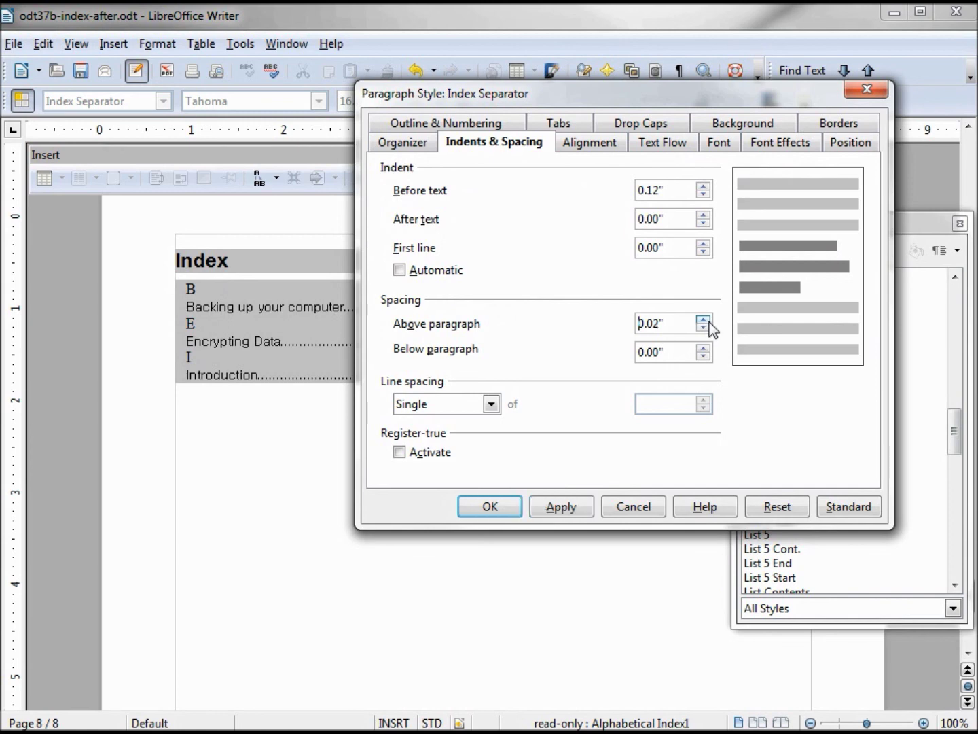
pyautogui.click(704, 320)
pyautogui.click(704, 321)
pyautogui.click(704, 320)
pyautogui.click(565, 508)
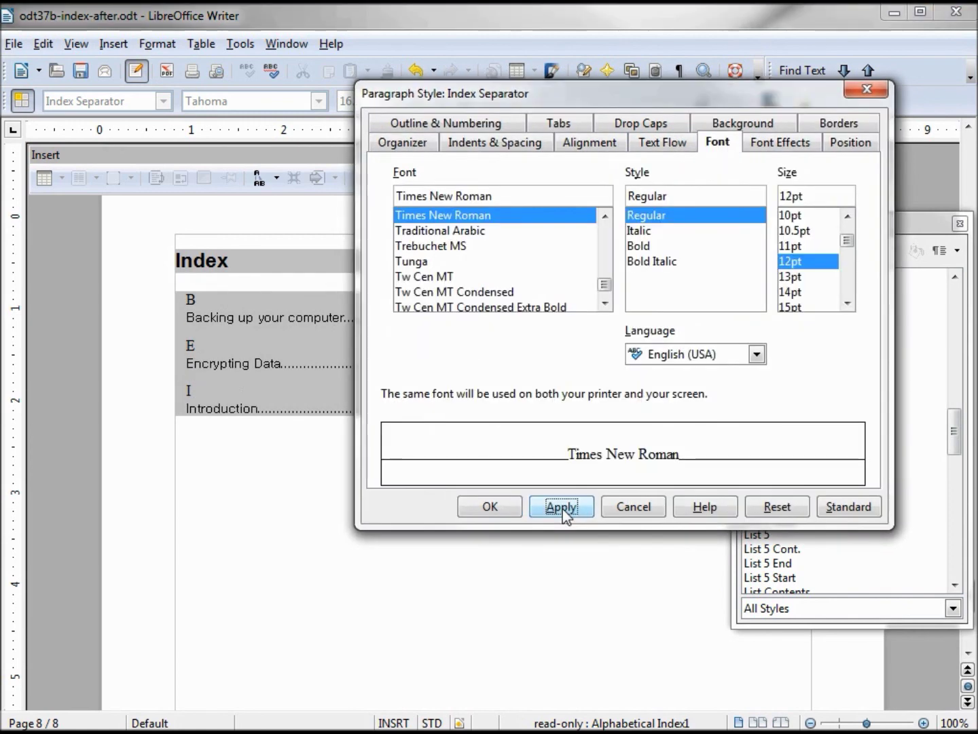
pyautogui.click(492, 505)
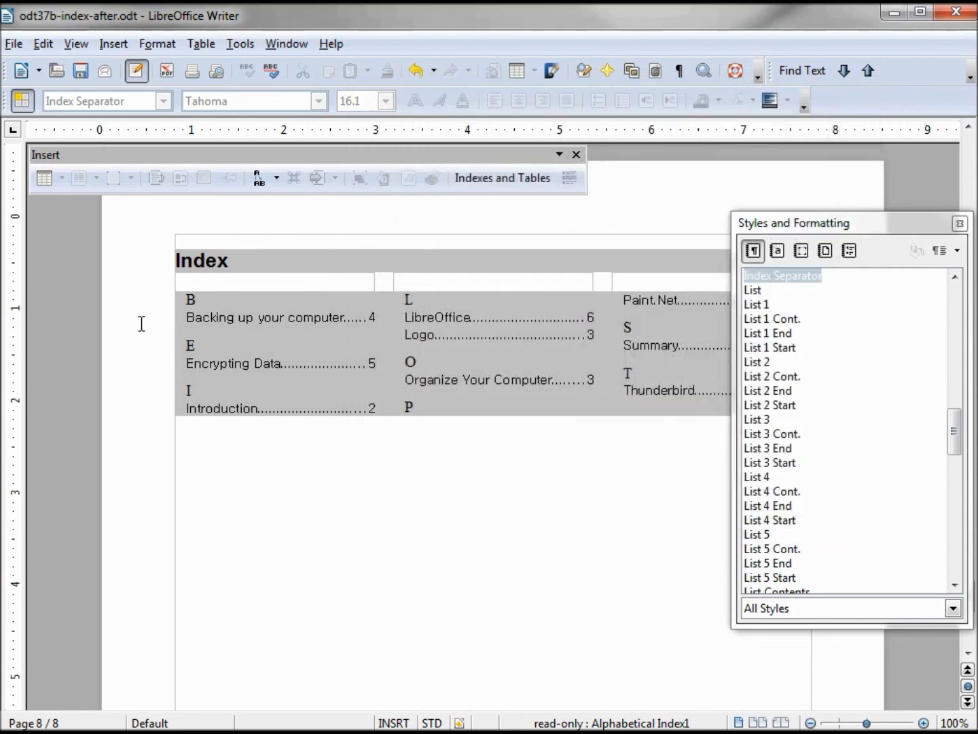